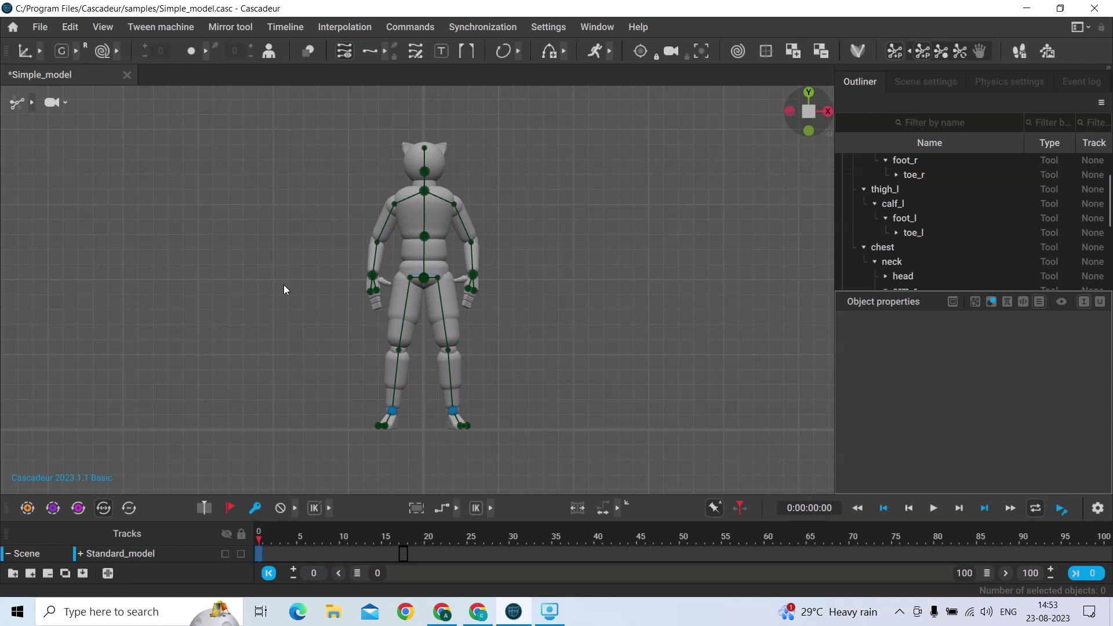
left_click(53, 22)
mouse_move(180, 202)
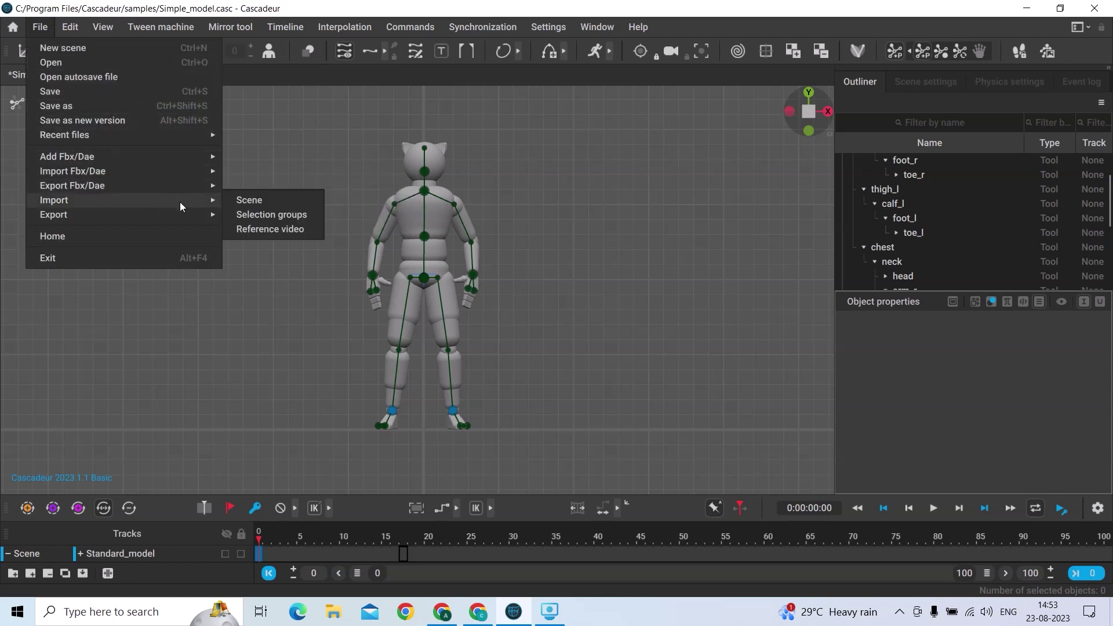
left_click(274, 149)
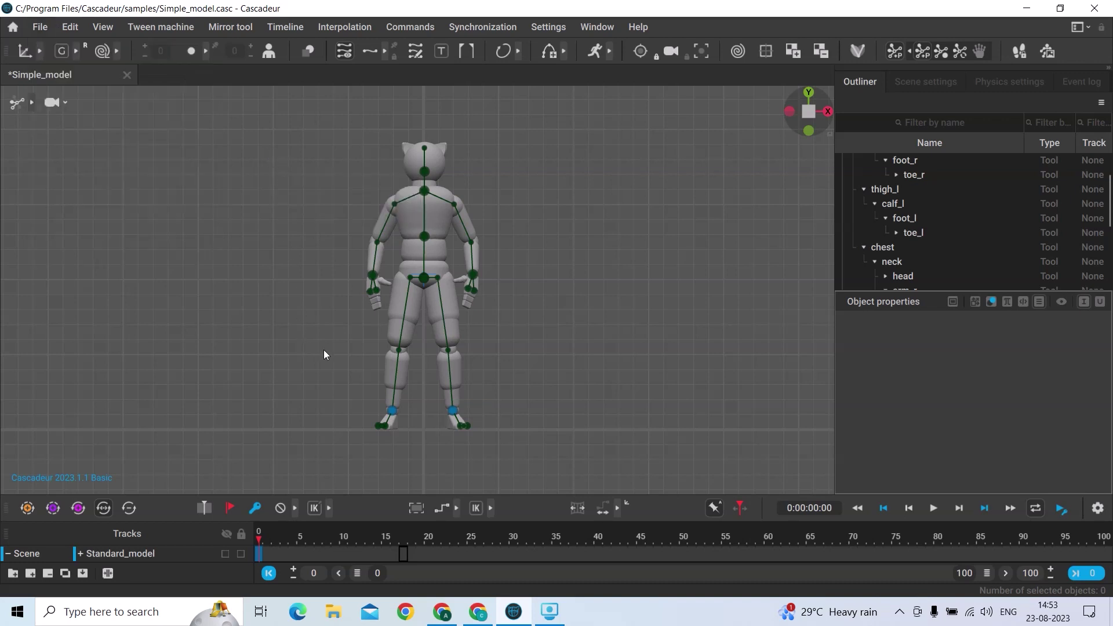
Move the character's right foot outward along the X axis at frame 0 to form a wide stance
left_click(394, 409)
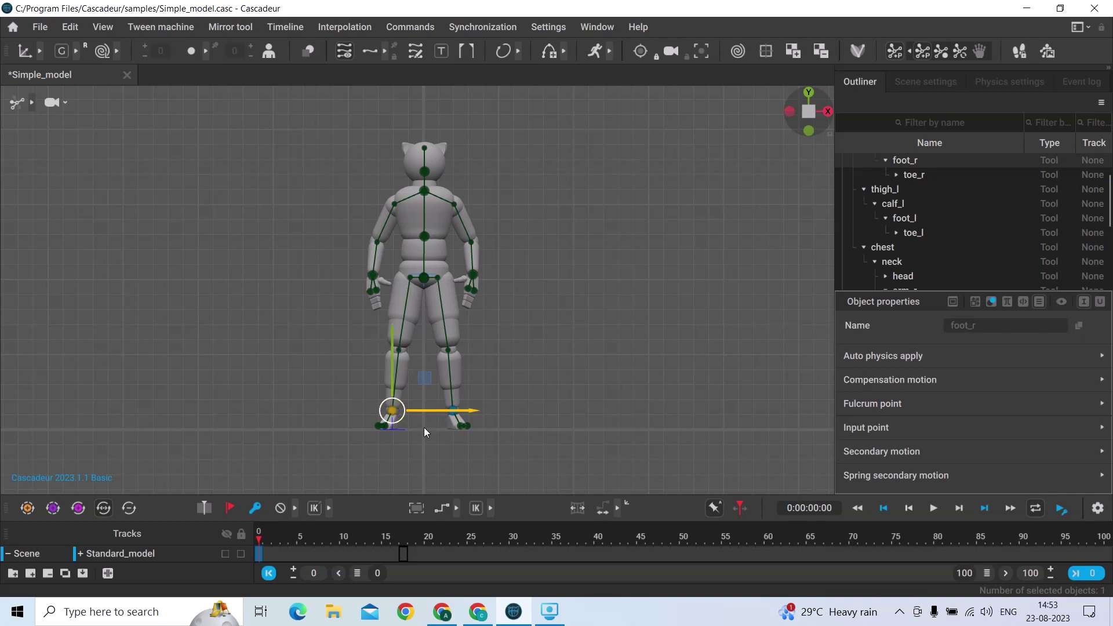
left_click_drag(452, 411, 430, 418)
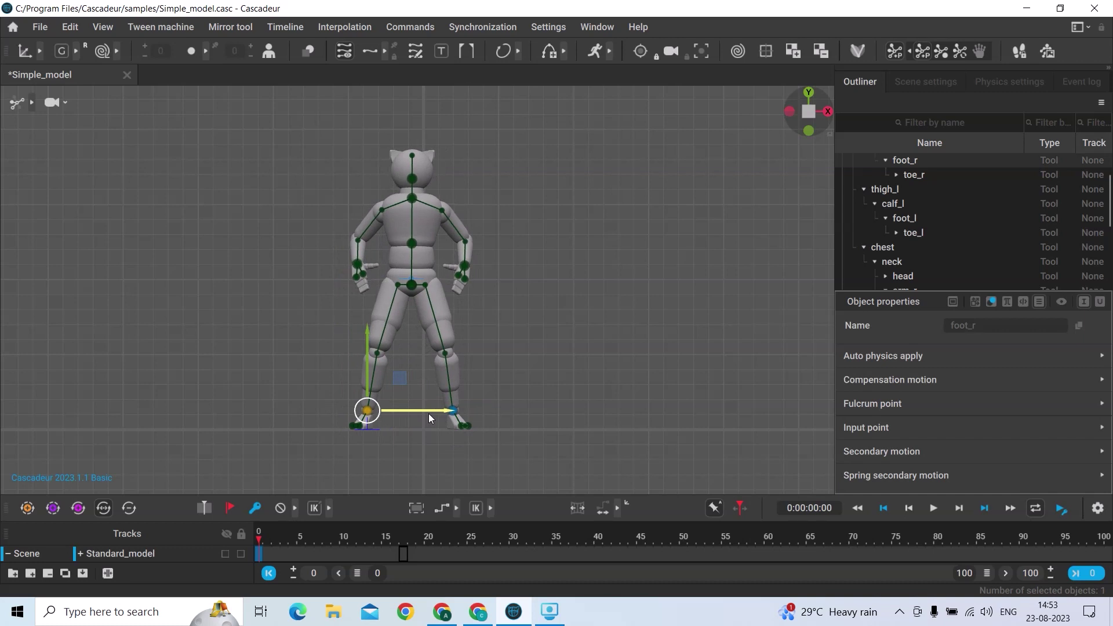
key("e")
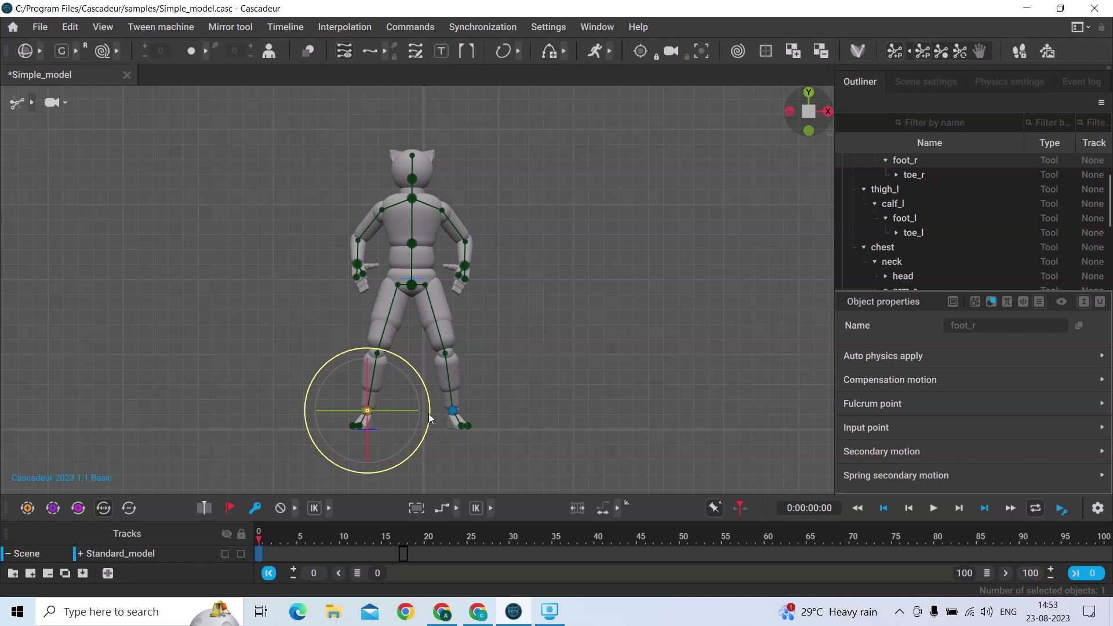
key("w")
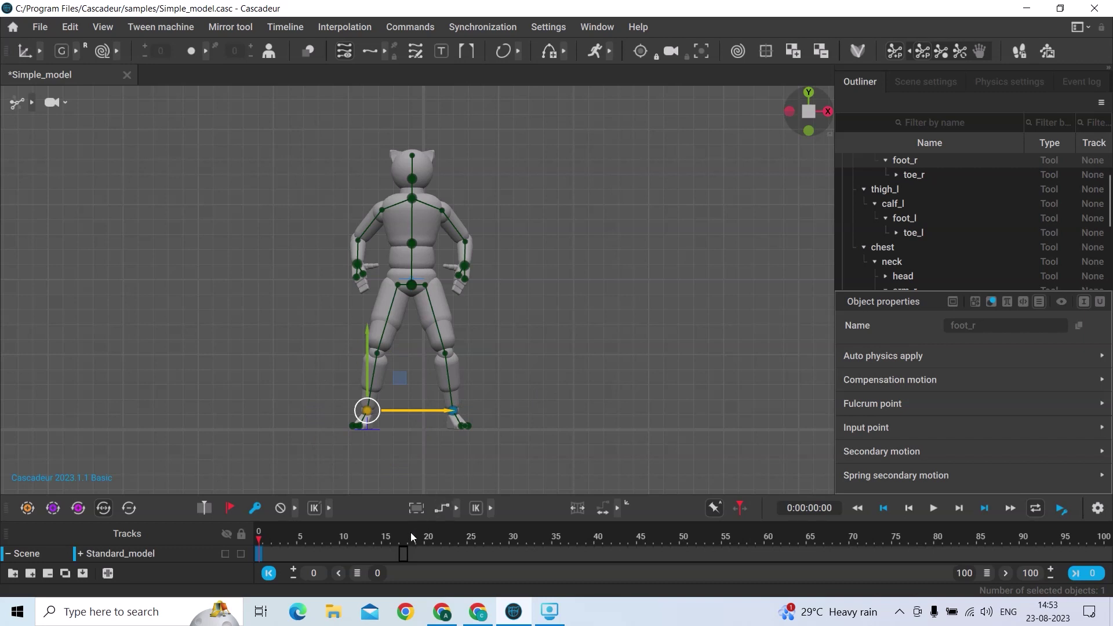
left_click_drag(450, 410, 414, 412)
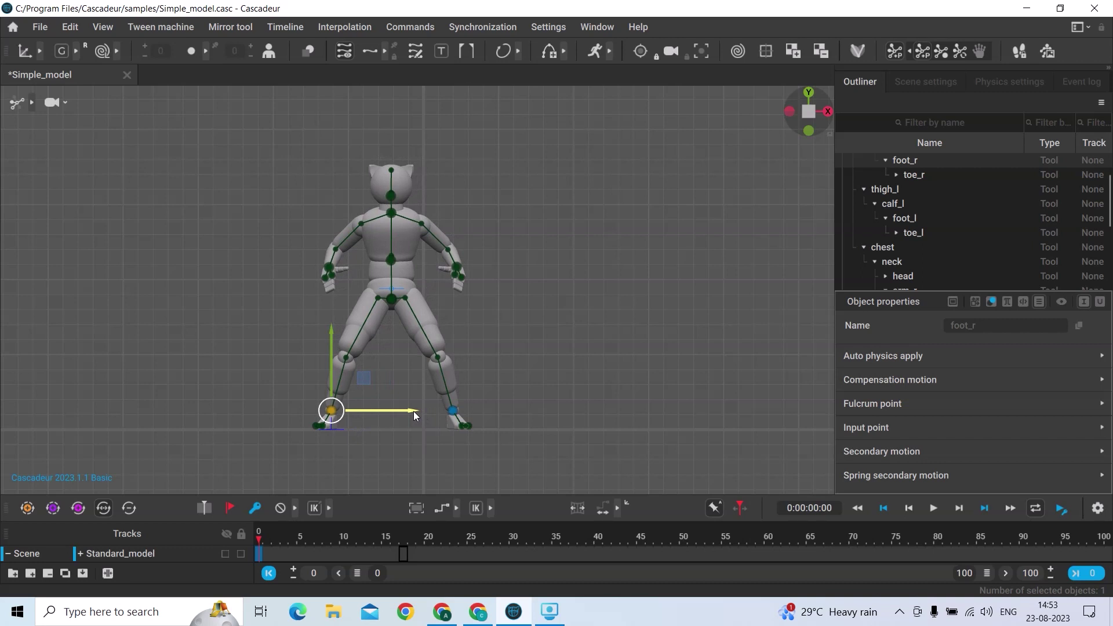
left_click_drag(410, 411, 434, 412)
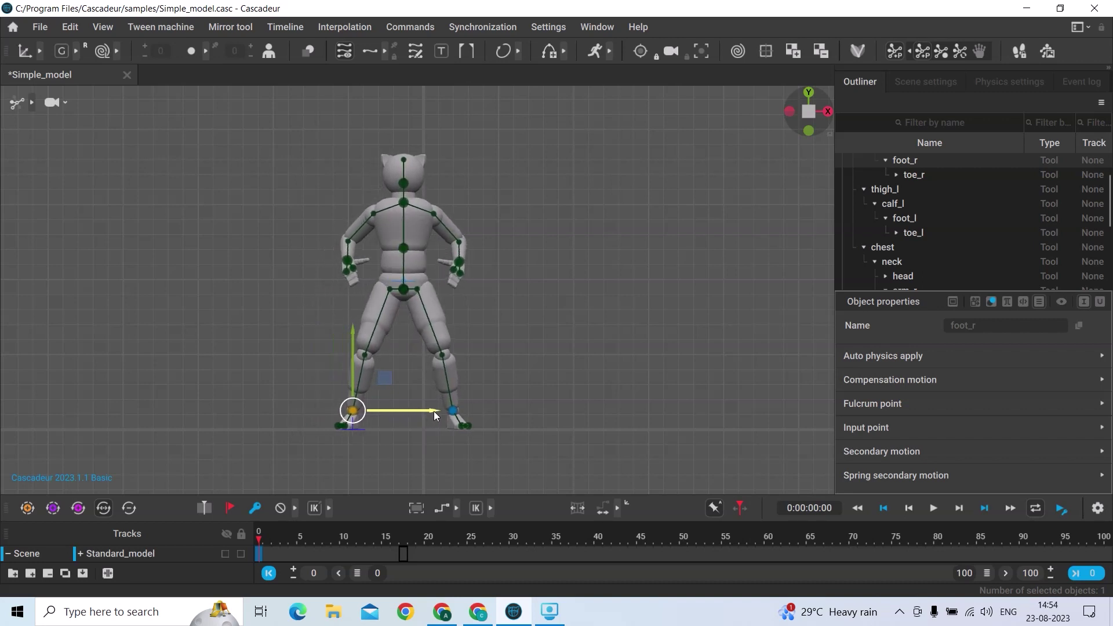
Try shifting the neck control point slightly sideways along the X axis
left_click(405, 204)
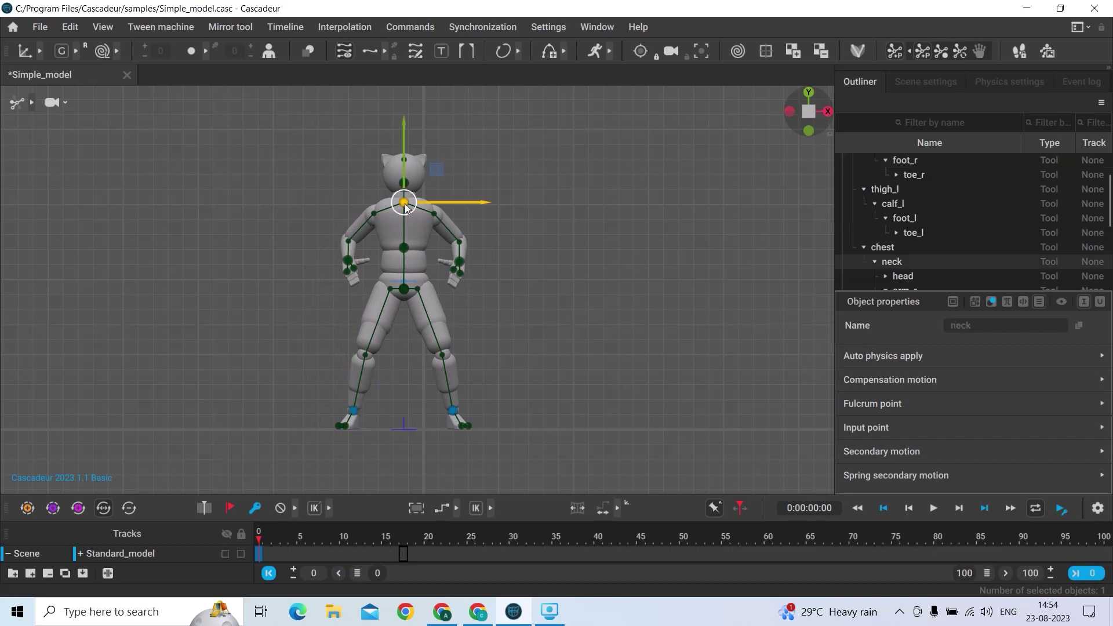
left_click(568, 242)
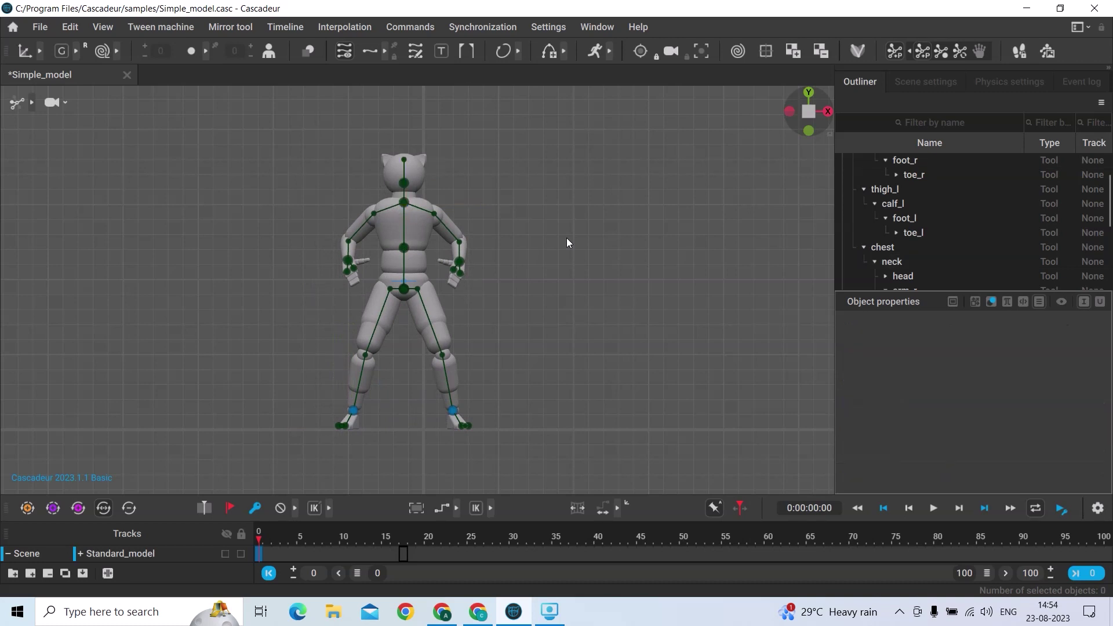
left_click(401, 200)
mouse_move(462, 204)
left_mouse_down()
mouse_move(450, 205)
mouse_move(470, 210)
mouse_move(457, 208)
left_mouse_up()
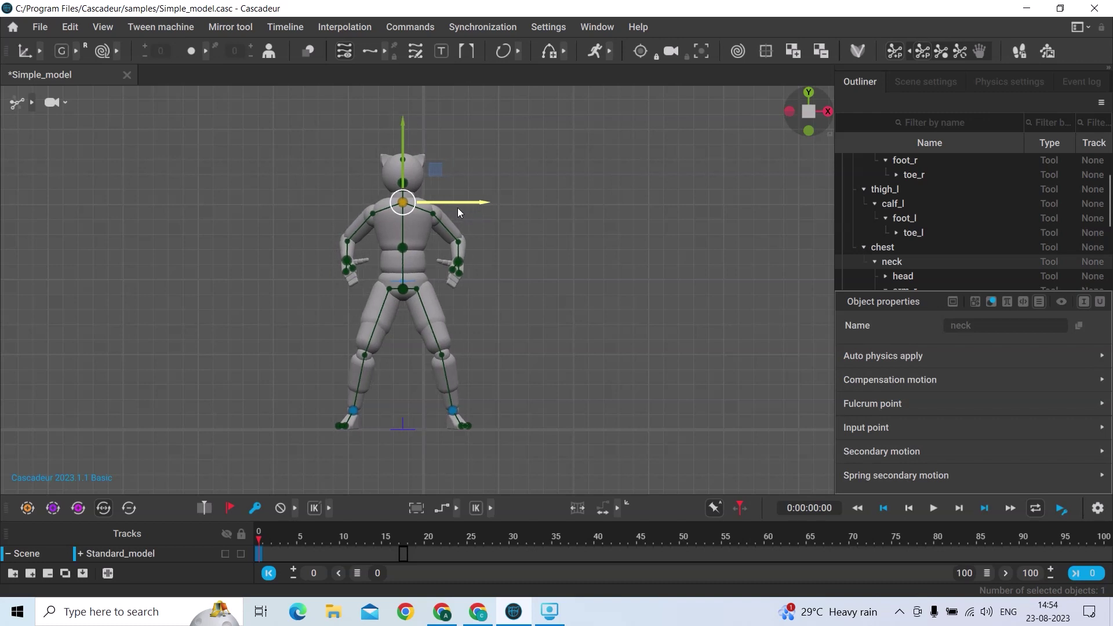
left_click(527, 224)
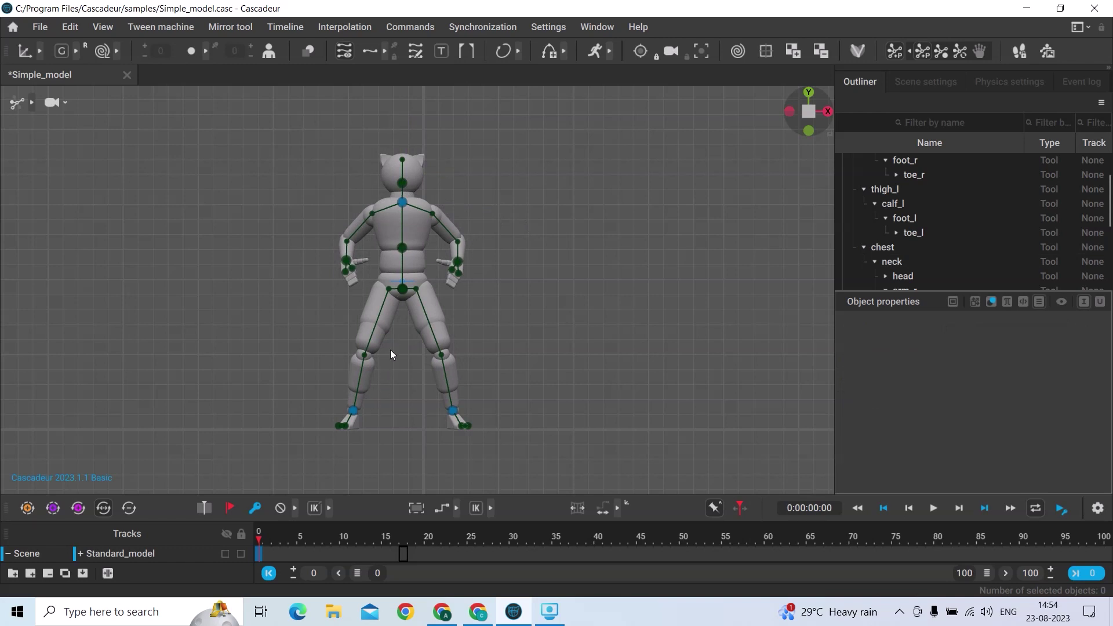
left_click(403, 202)
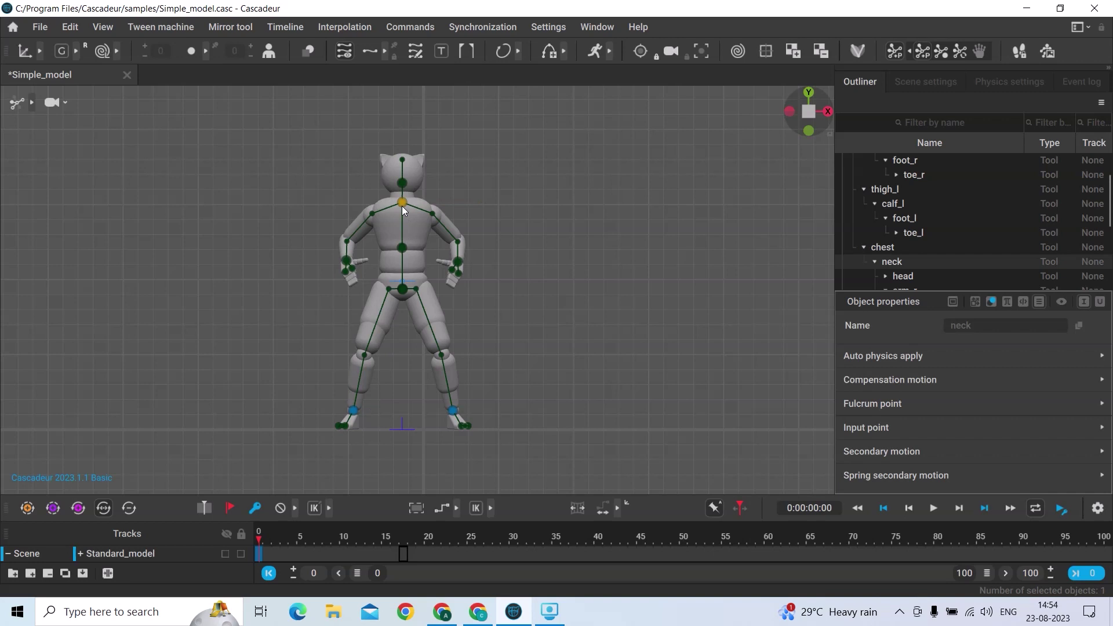
left_click(403, 203)
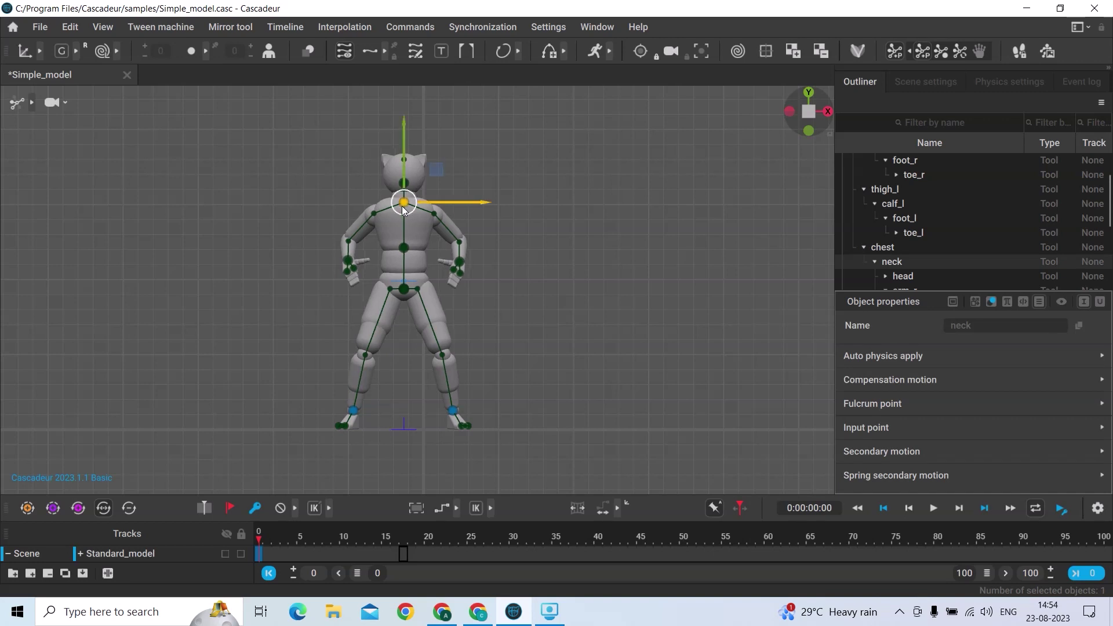
left_click(474, 334)
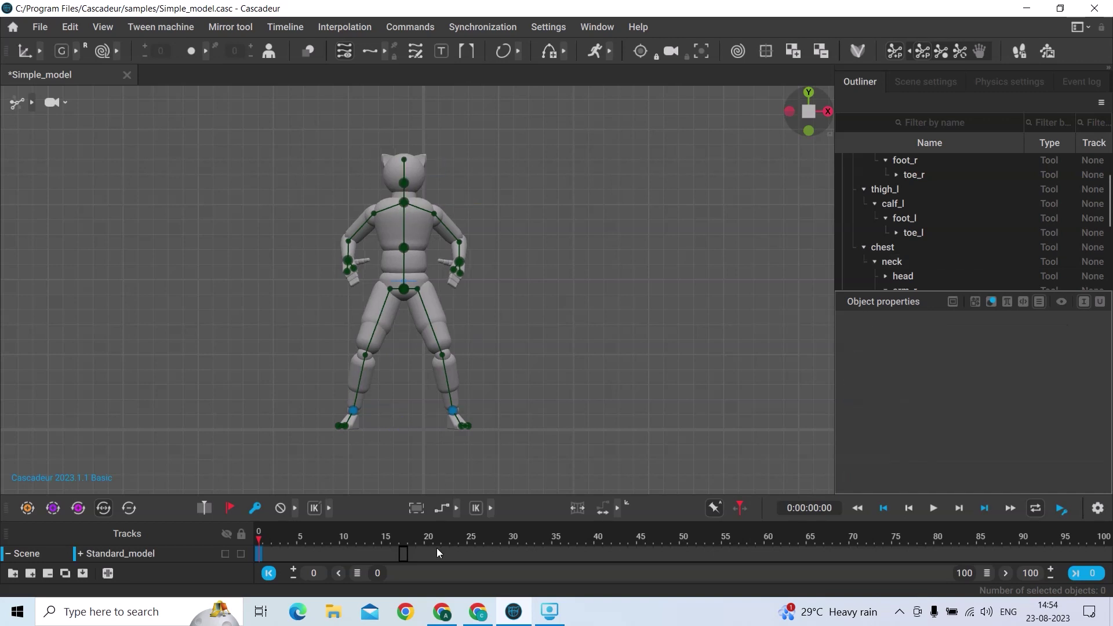
Add a keyframe at frame 17 with the left foot moved inward and the right foot raised off the ground
left_click(408, 537)
key("k")
left_click(353, 410)
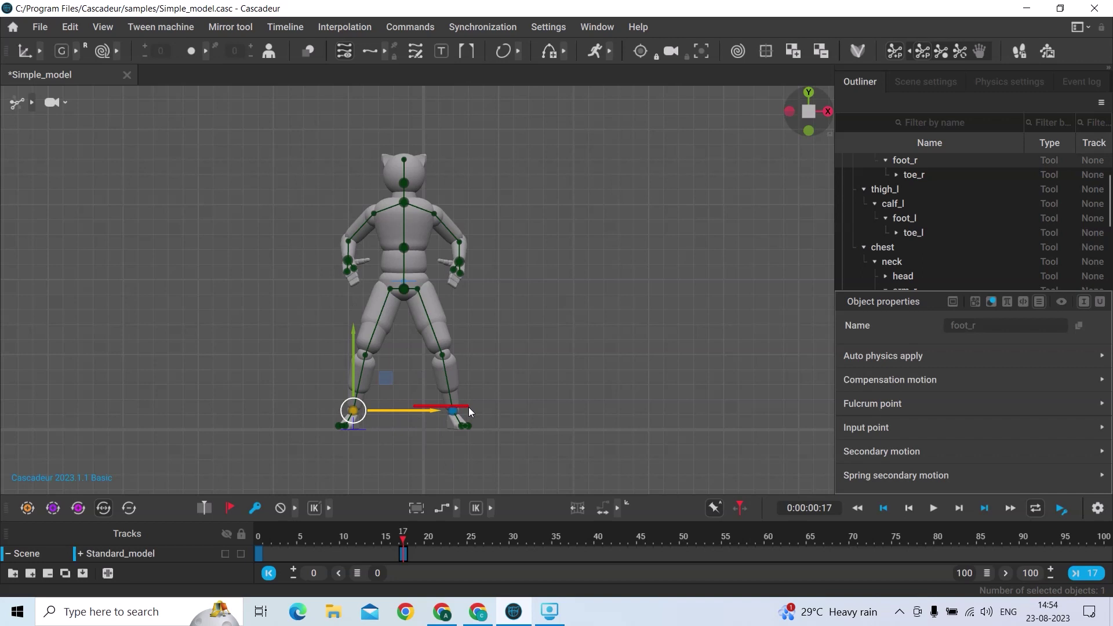
left_click(453, 410)
left_click_drag(519, 411, 476, 427)
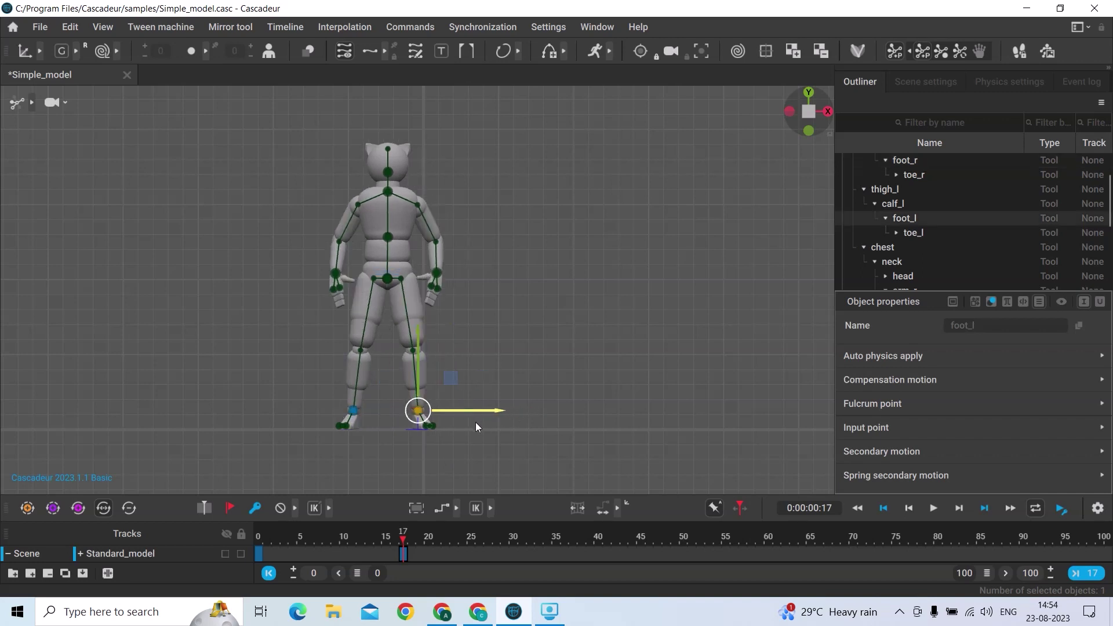
left_click(353, 411)
left_click_drag(355, 348, 357, 294)
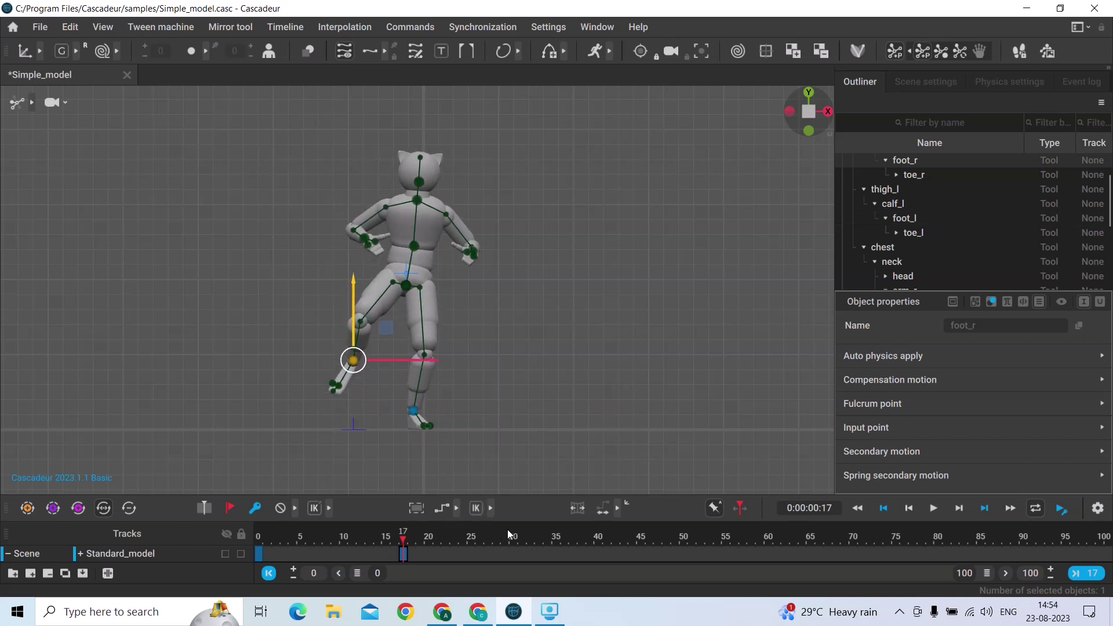
Add a keyframe at frame 34 with the right foot lowered to the ground and the left foot raised
left_click(545, 535)
key("k")
left_click_drag(351, 284, 353, 335)
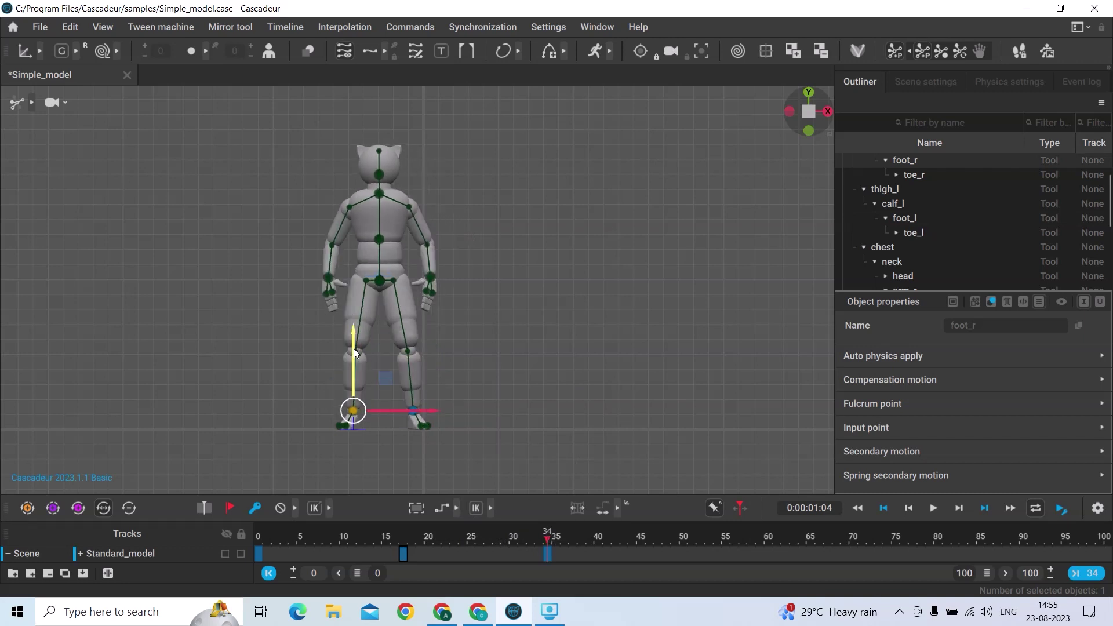
left_click(416, 413)
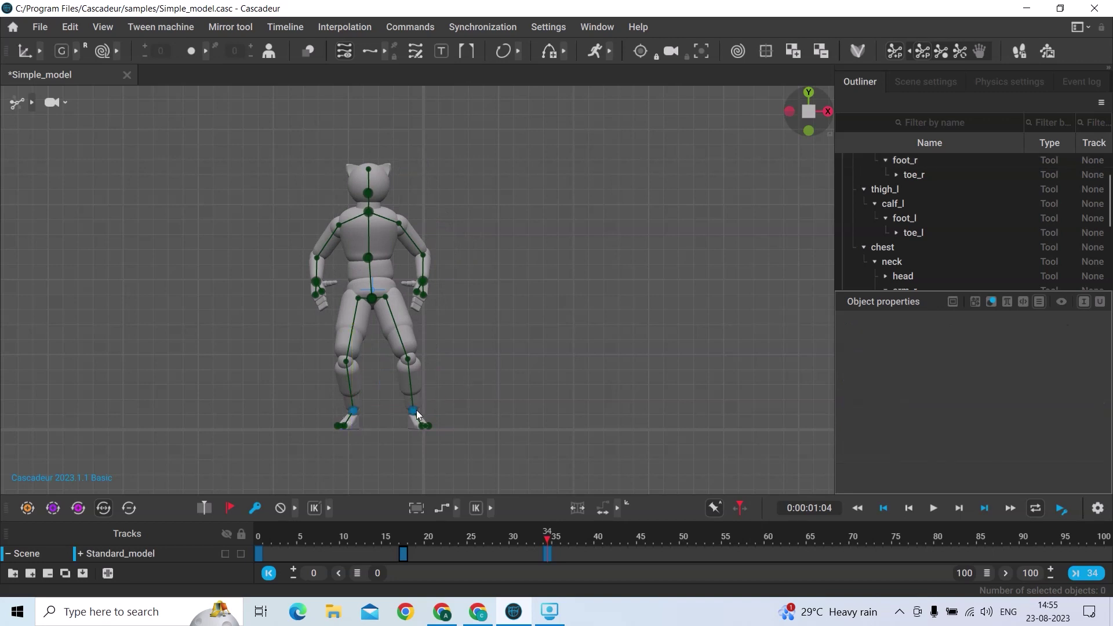
left_click_drag(411, 380, 413, 326)
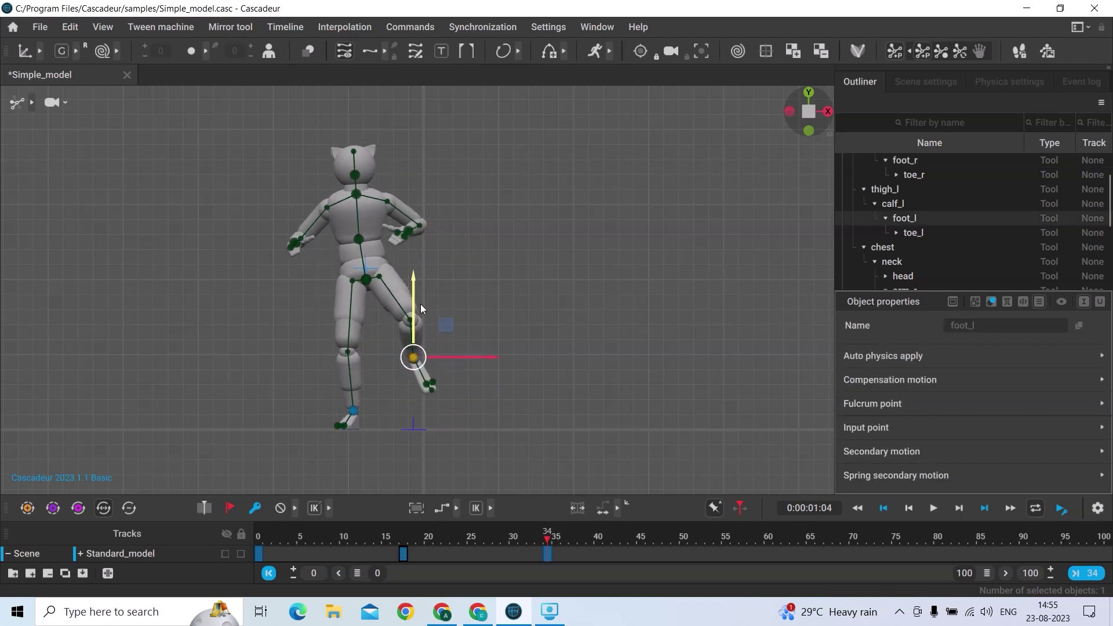
End the visible timeline range at frame 34 and play back the animation
left_click(1091, 578)
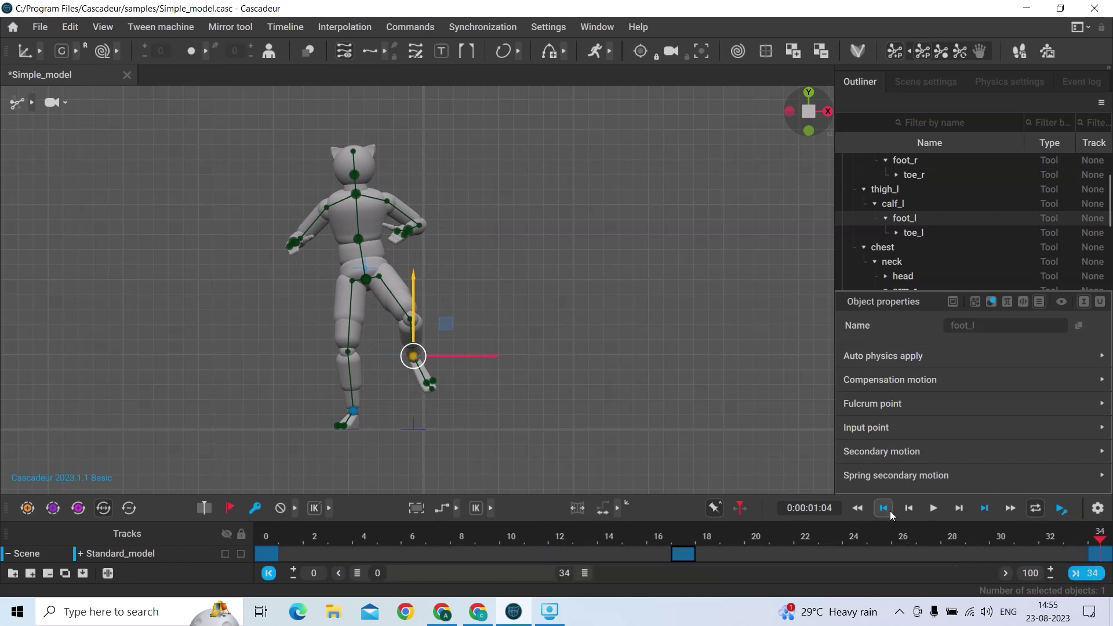
left_click(935, 509)
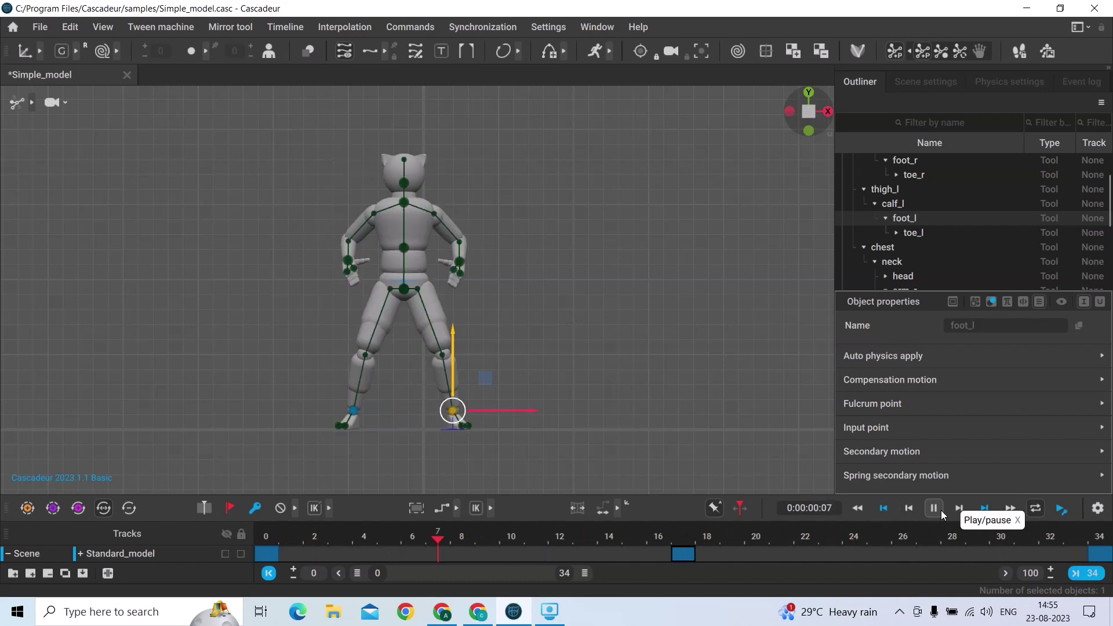
left_click(941, 510)
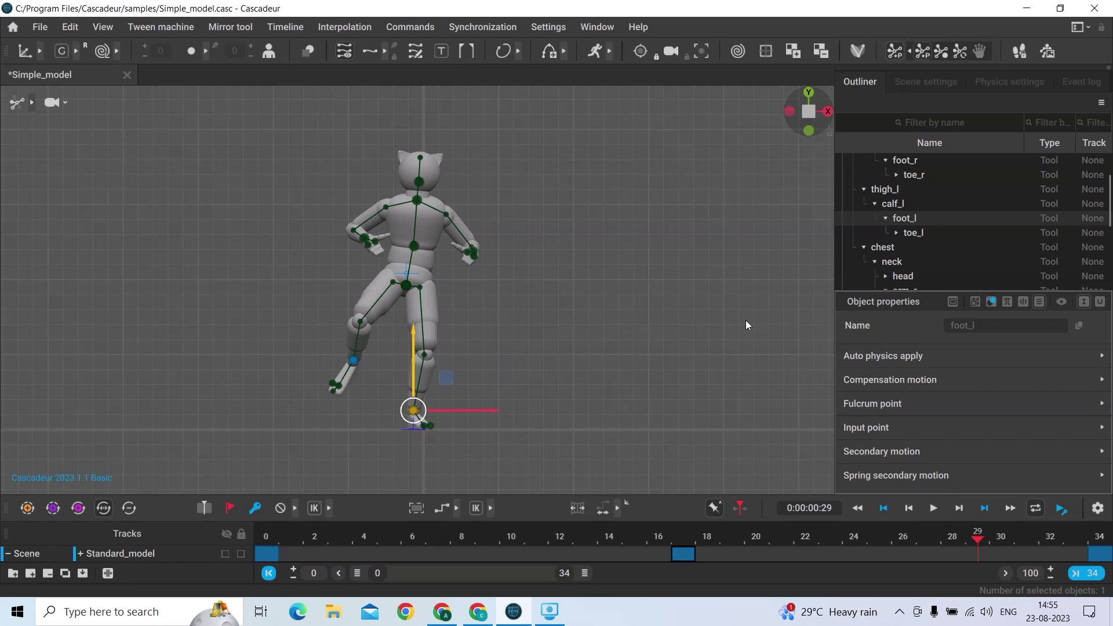
Split the view into two viewports to see the pose from the side, and restore the single viewport
key("ctrl+2")
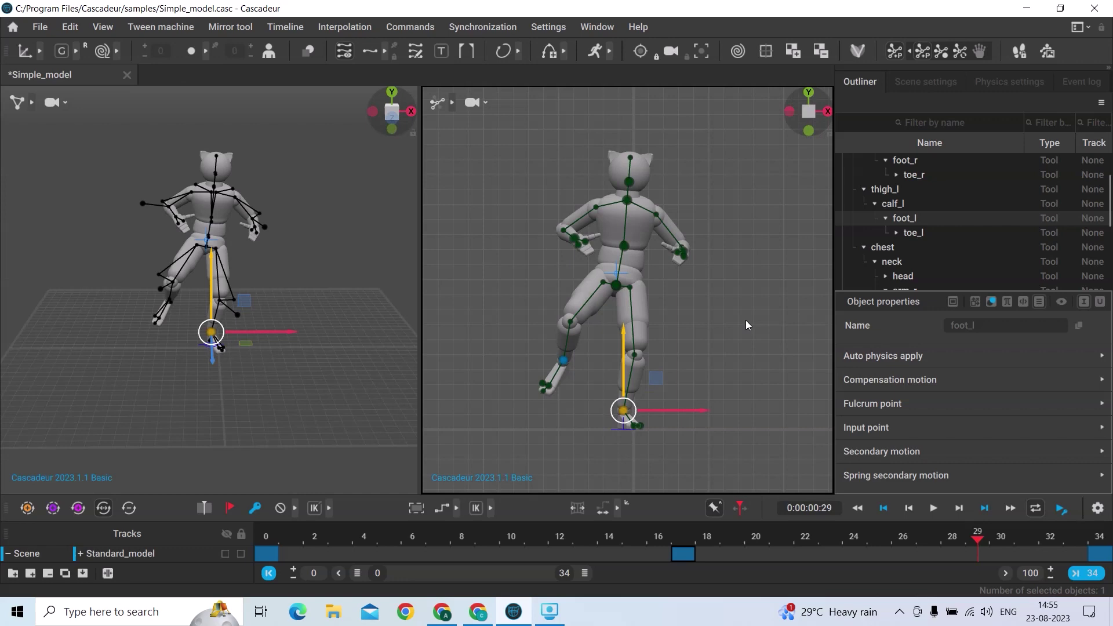
left_click(820, 113)
left_click(819, 113)
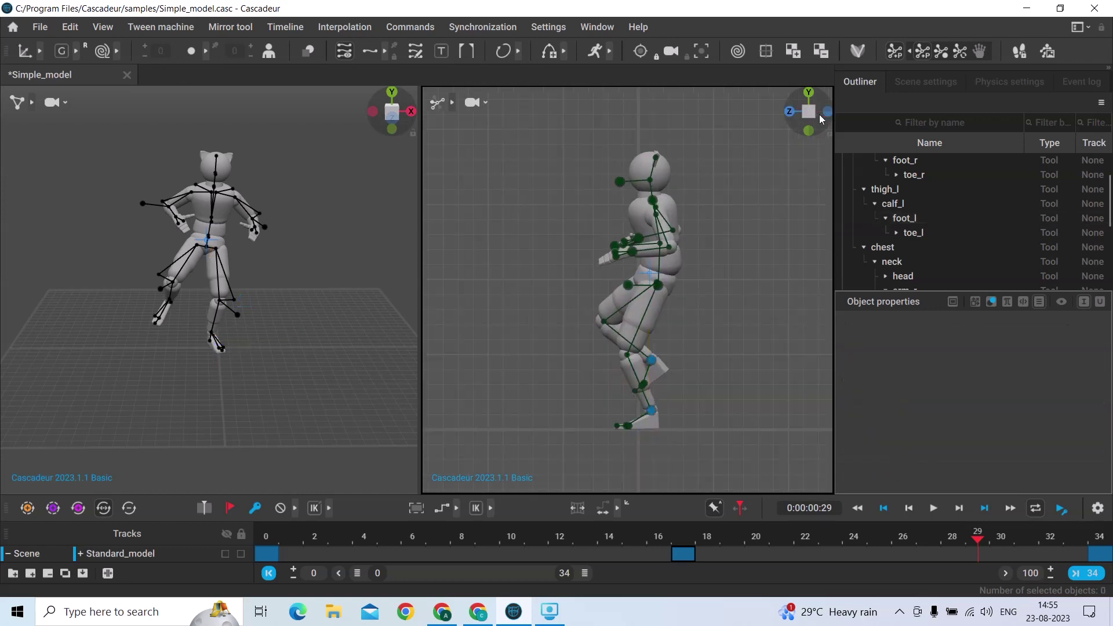
key("ctrl+1")
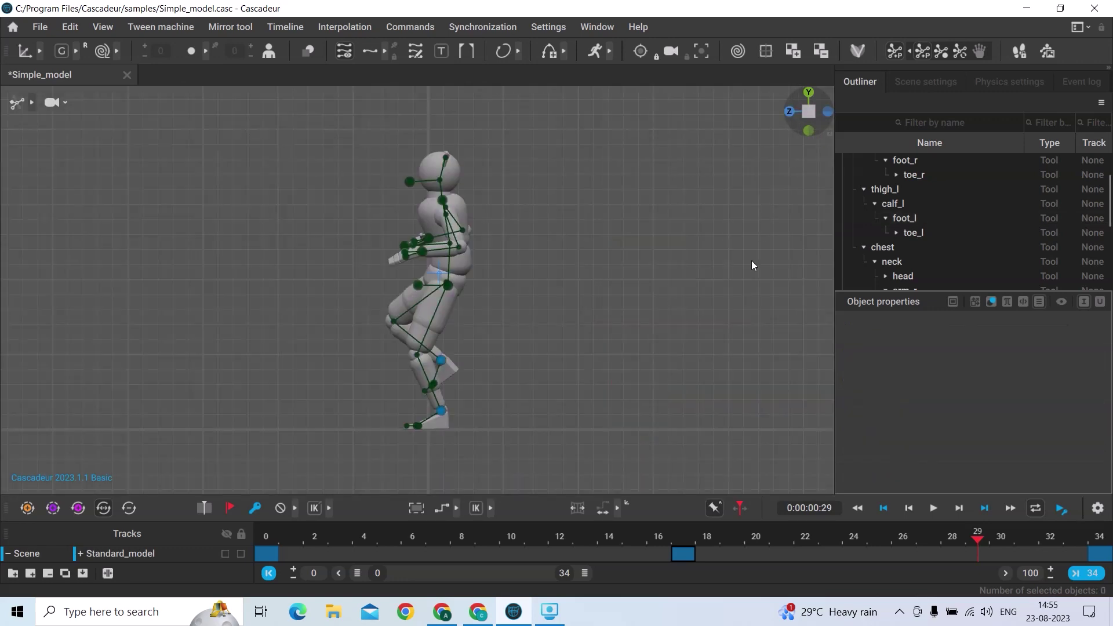
Apply Bezier clamped interpolation to all intervals between the keyframes at frames 0, 17 and 34
left_click(271, 554)
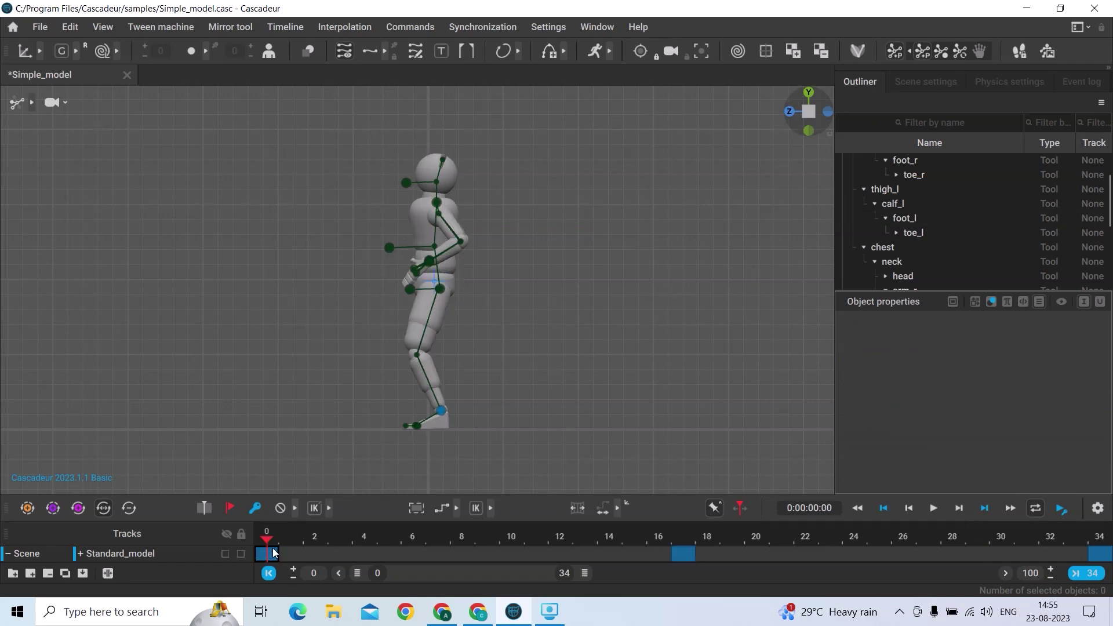
left_click(457, 516)
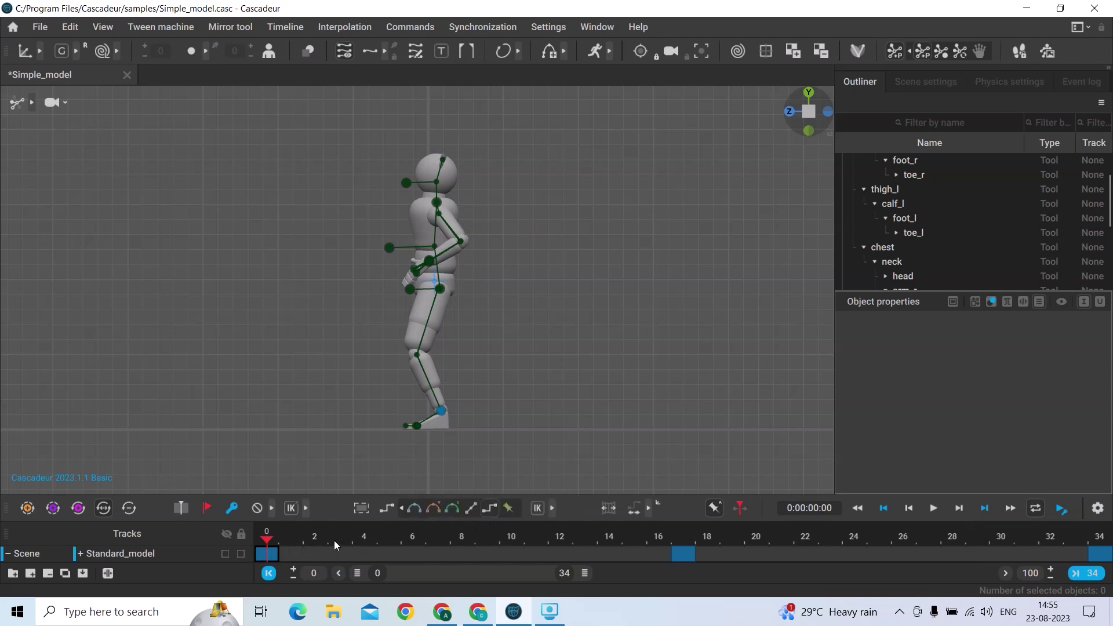
left_click(684, 555, "shift")
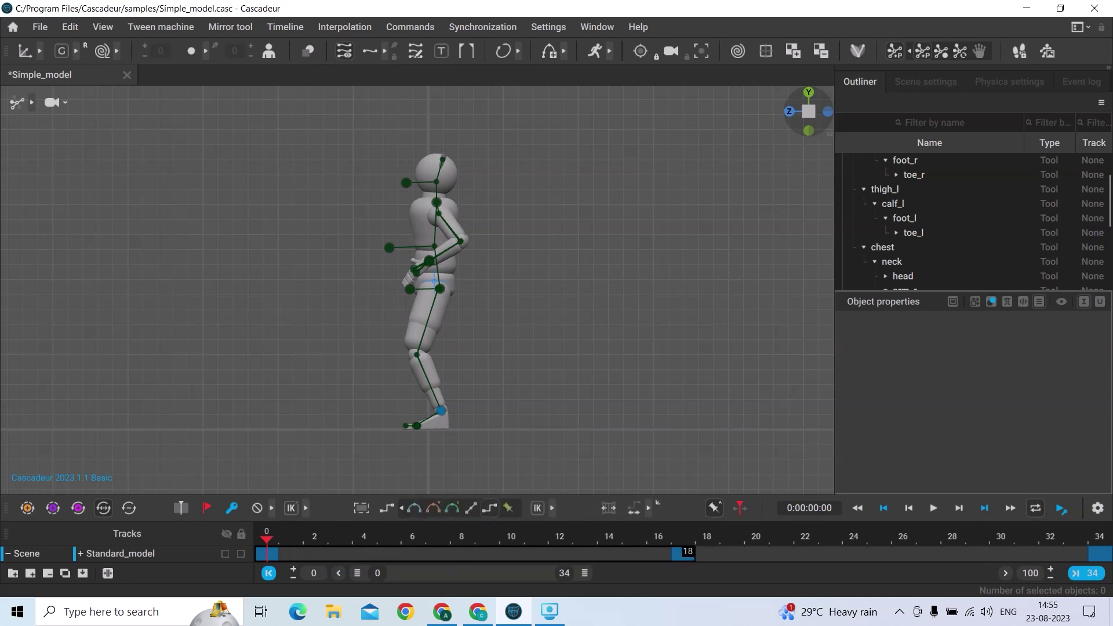
left_click(1109, 555, "shift")
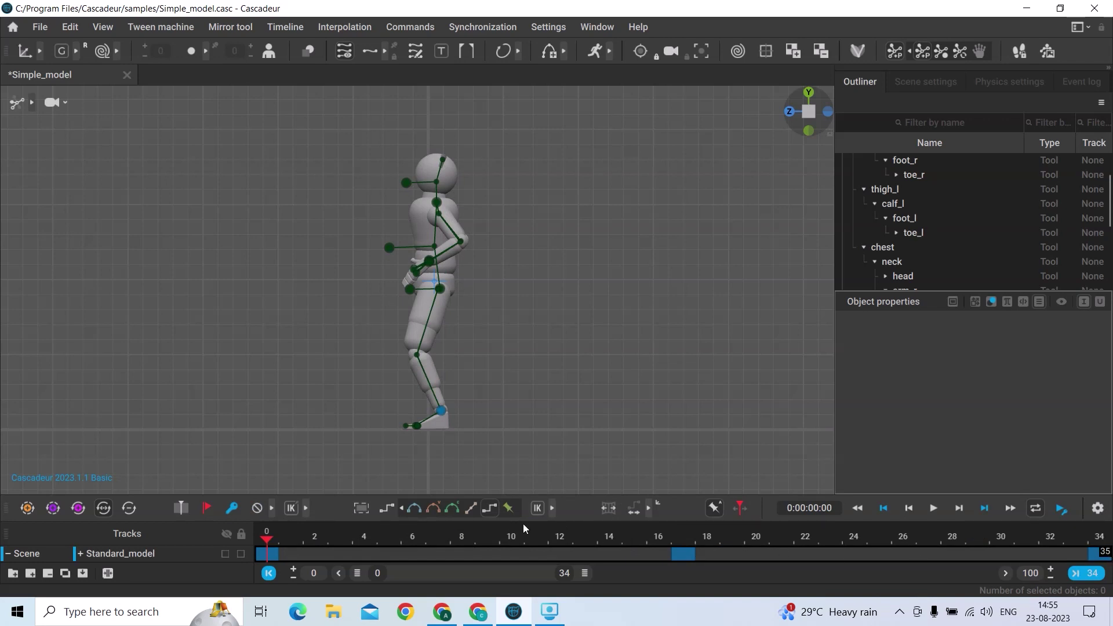
left_click(458, 515)
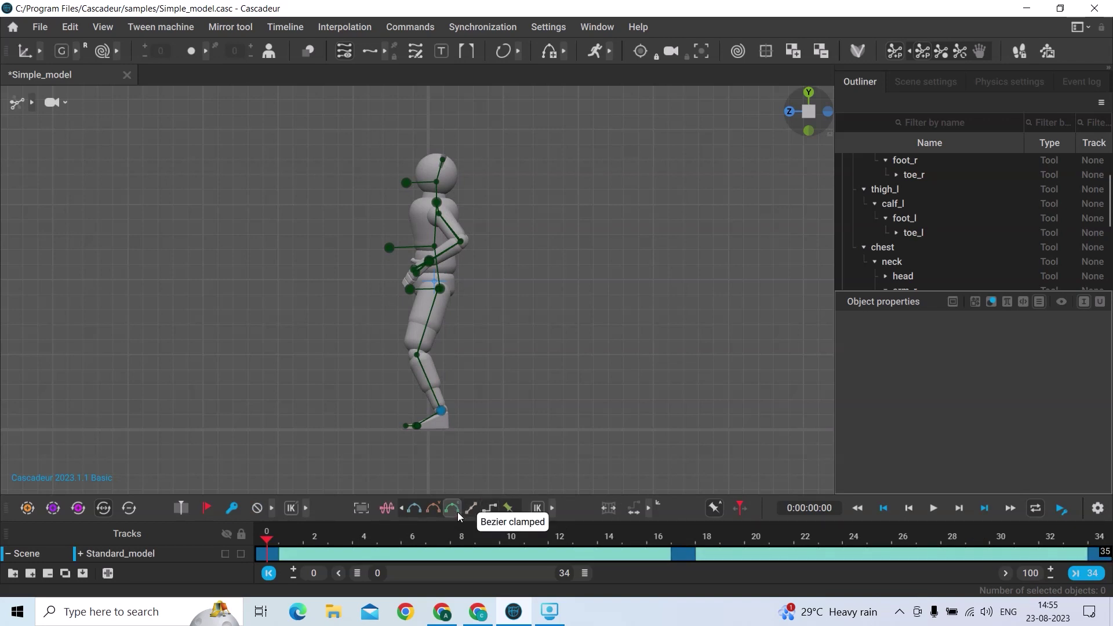
Scrub to frame 10 and examine the in-between pose from the side and the back in perspective
left_click_drag(264, 541, 513, 544)
left_click(793, 116)
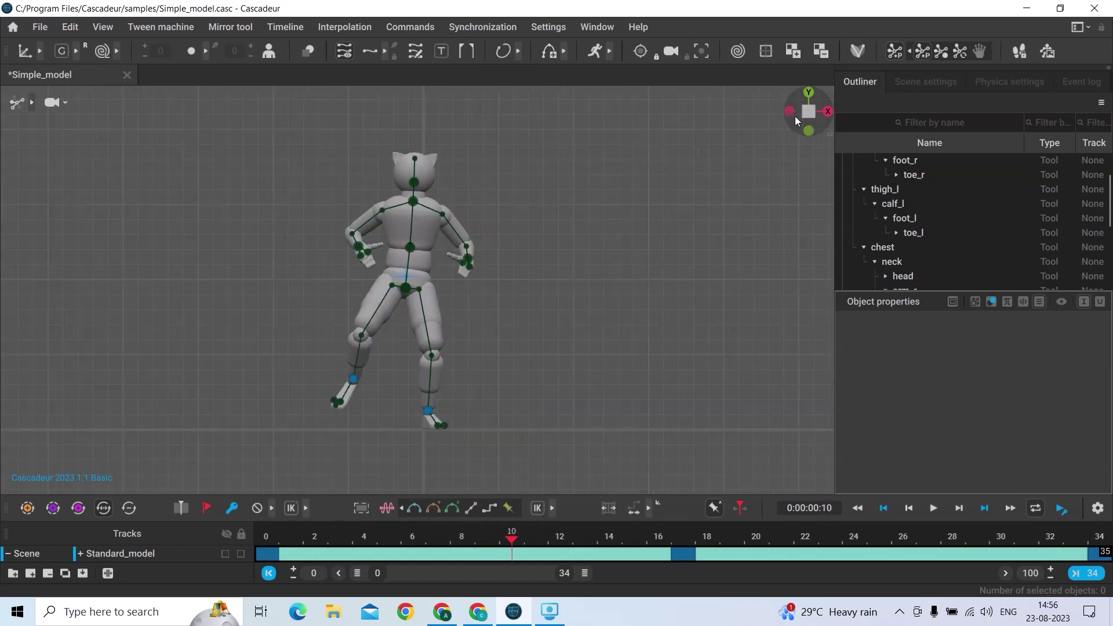
left_click(792, 113)
left_click(809, 113)
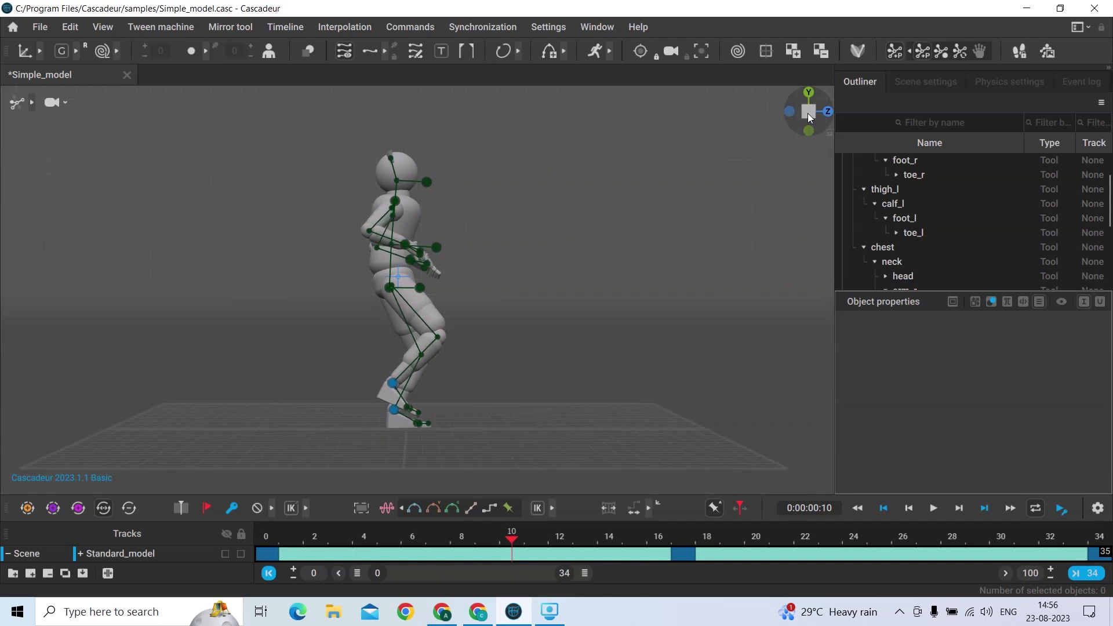
left_click(808, 113)
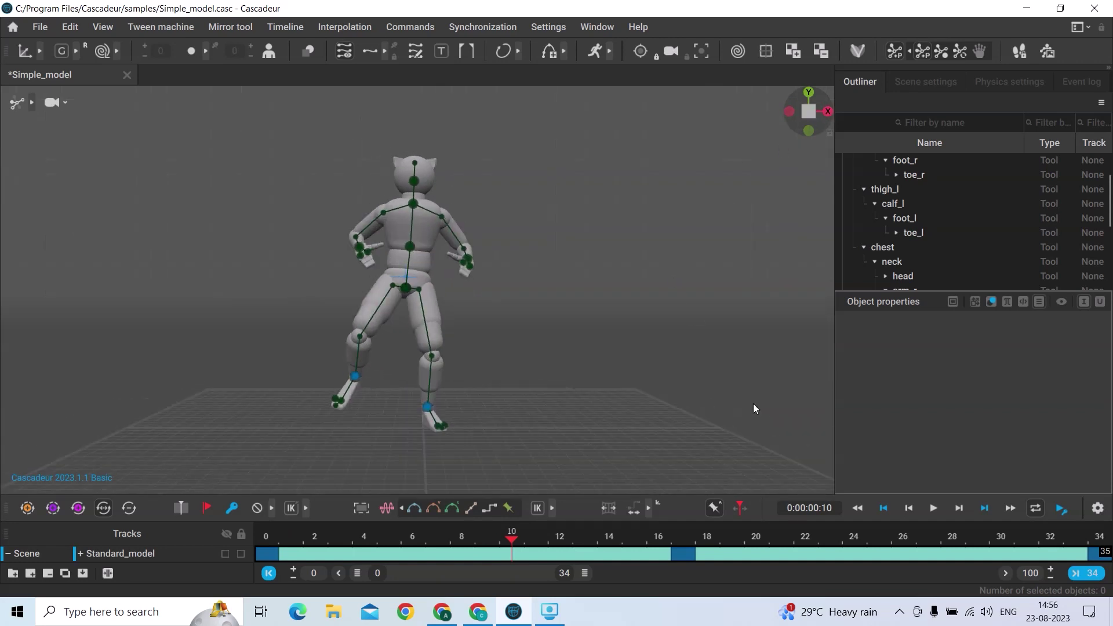
Play back the interpolated animation in the single viewport and stop it
key("space")
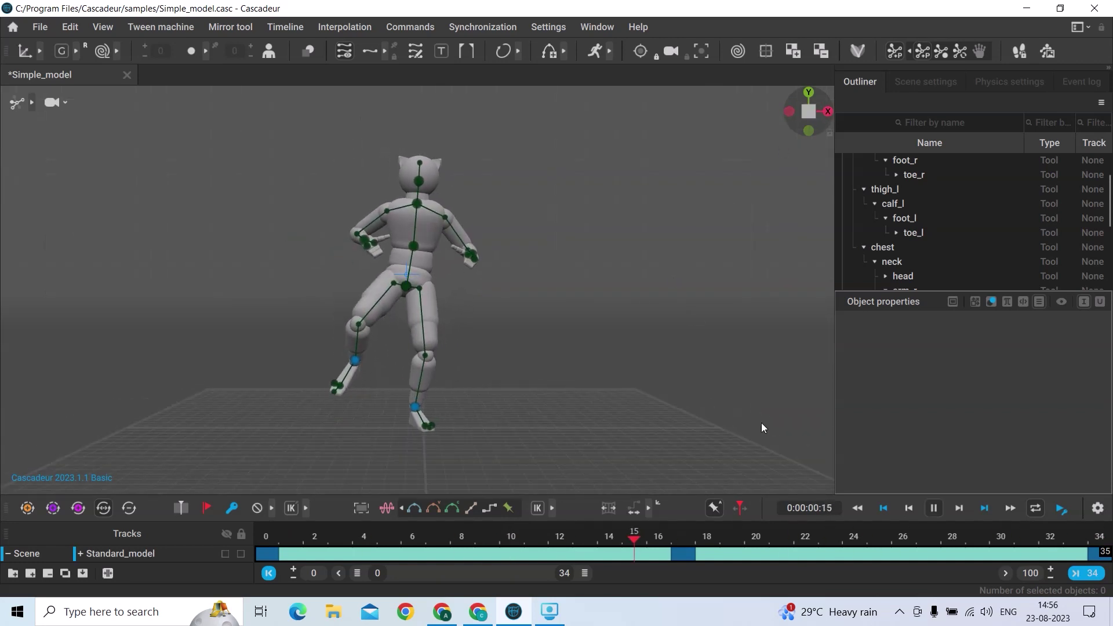
key("ctrl+2")
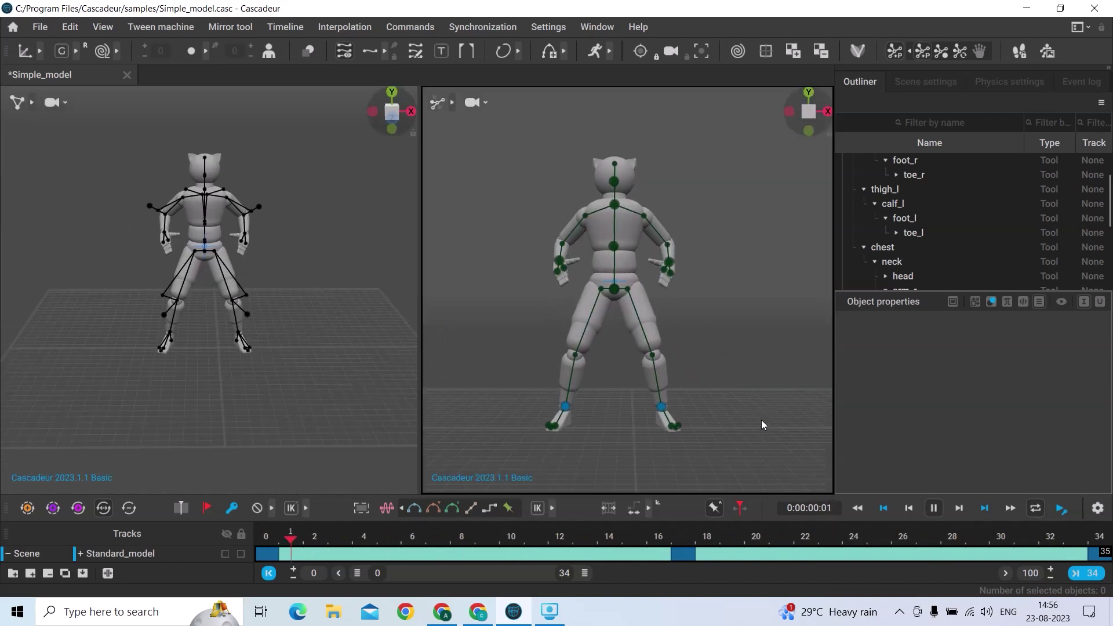
key("ctrl+1")
key("space")
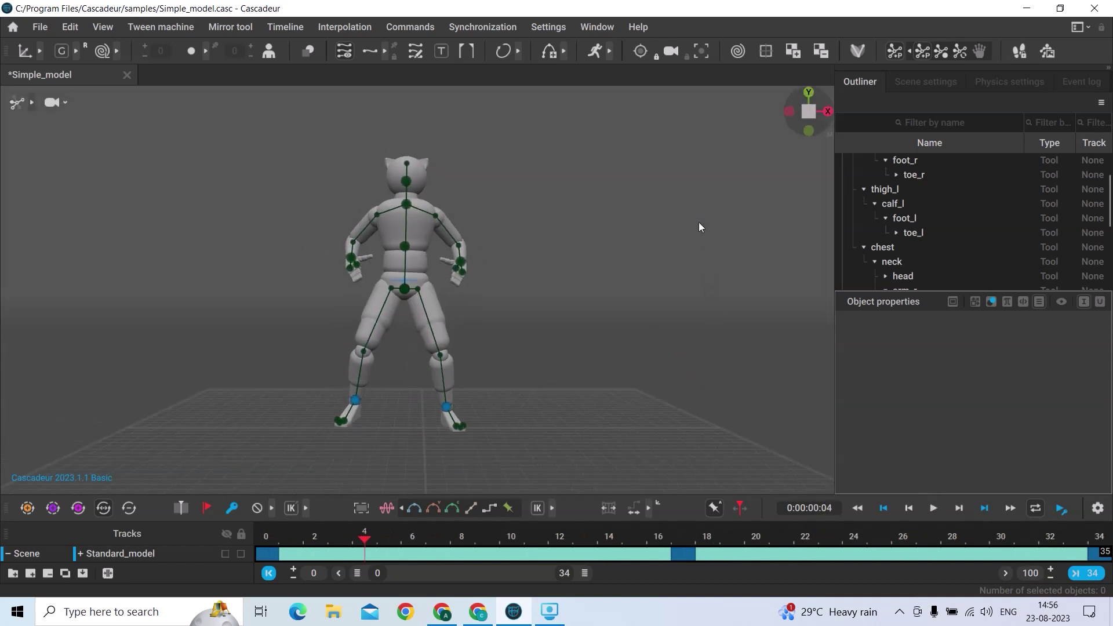
Turn on AutoPhysics for the character and play back the animation with the green physics ghost
left_click(594, 51)
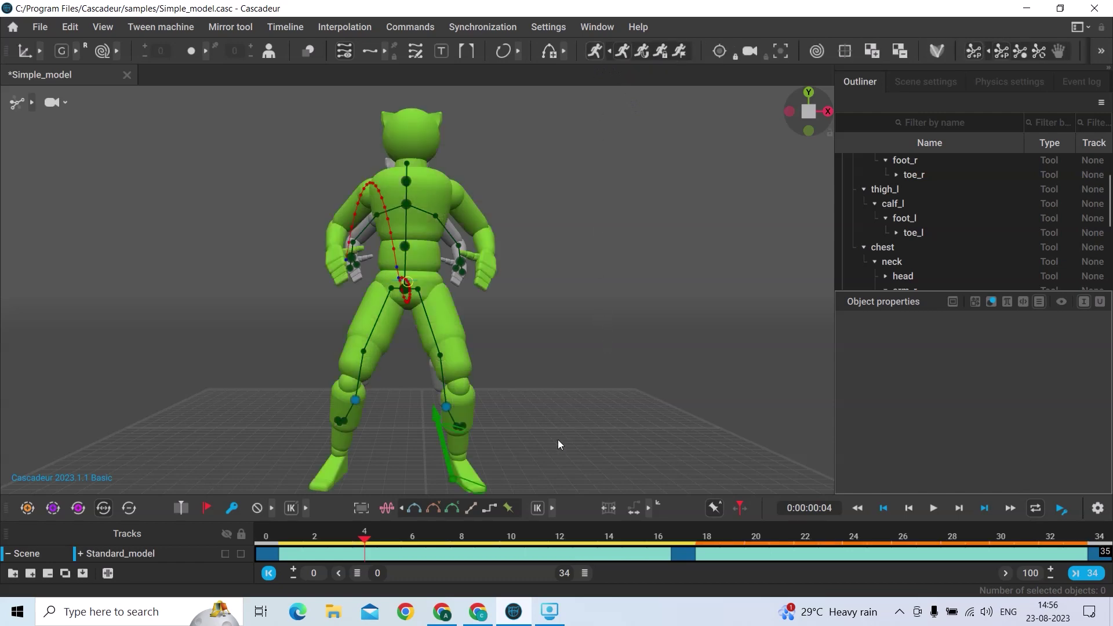
key("ctrl+2")
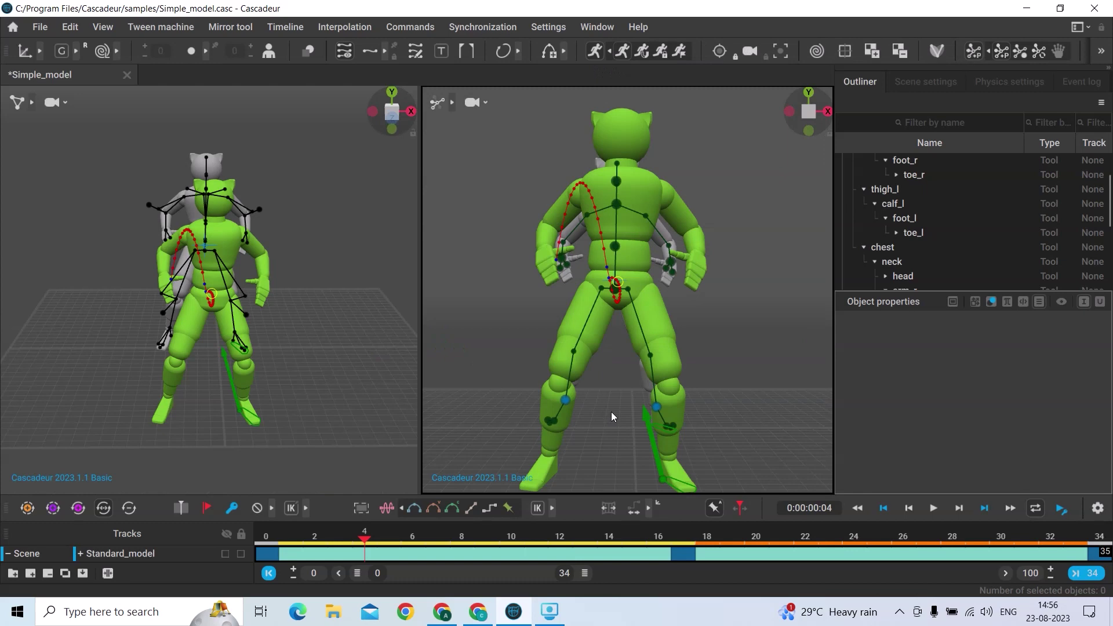
key("ctrl+1")
key("space")
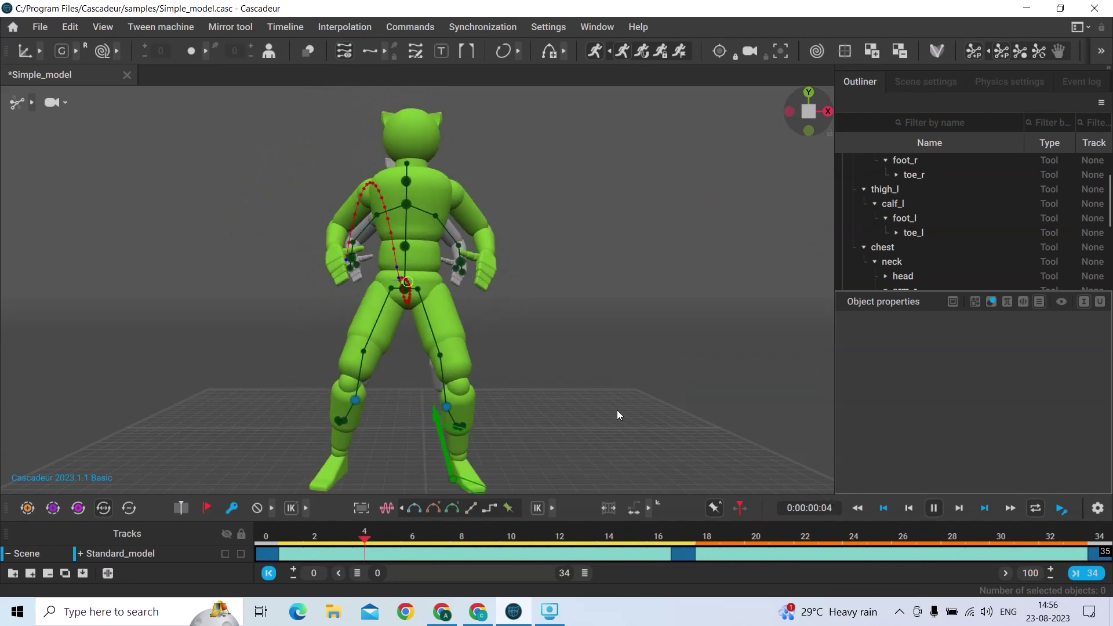
key("ctrl+2")
key("ctrl+1")
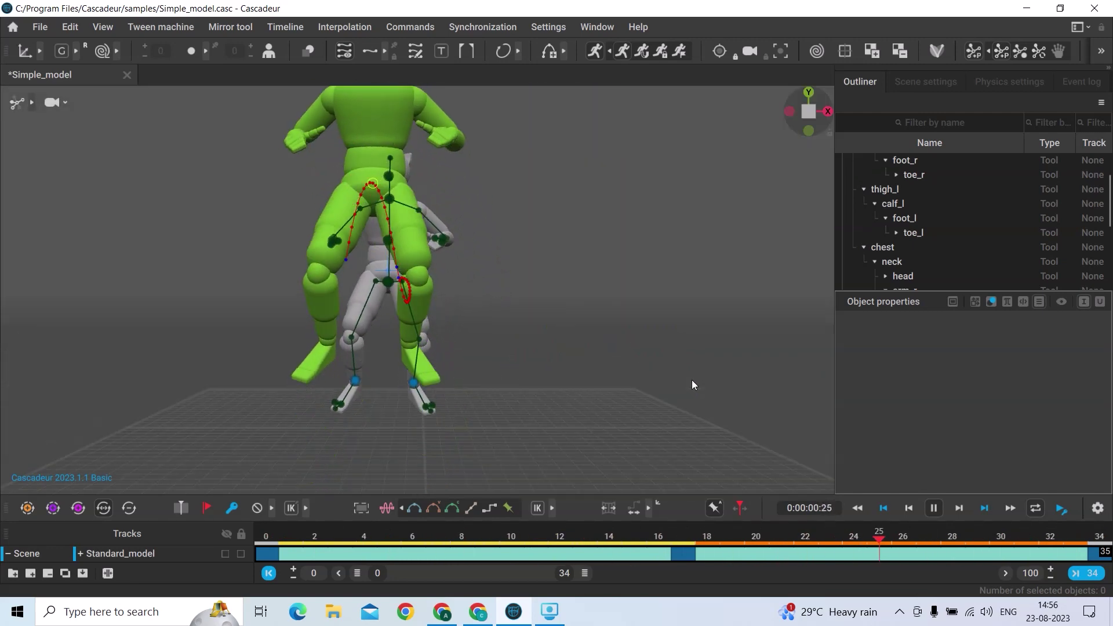
key("space")
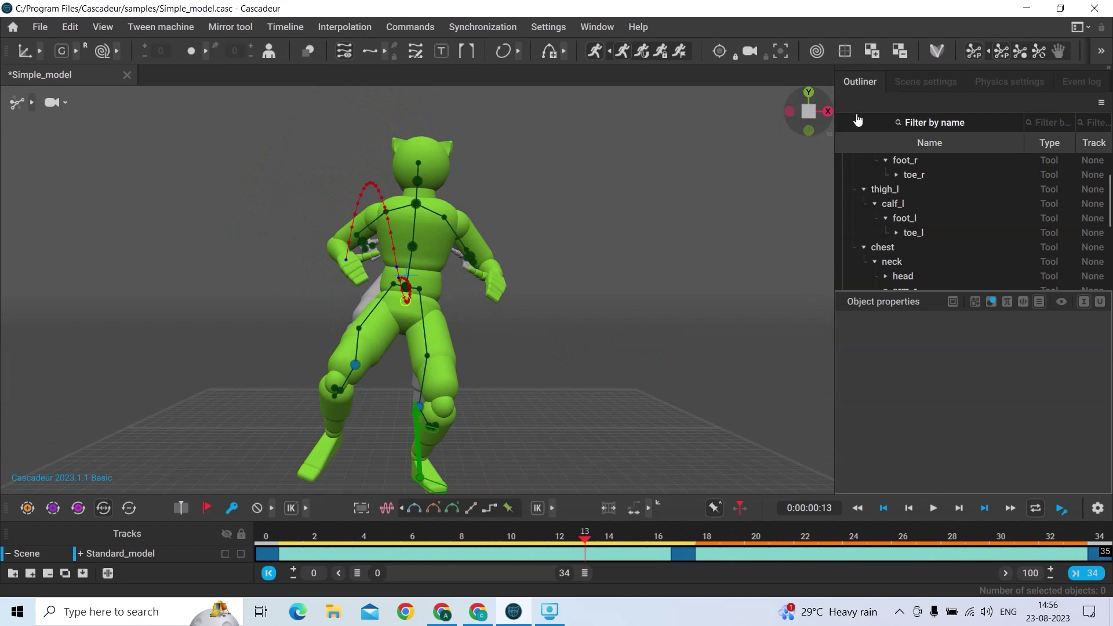
Turn on spring secondary motion and secondary motion in the AutoPhysics settings, keeping the physics corrector on, and play back the animation
left_click(1002, 85)
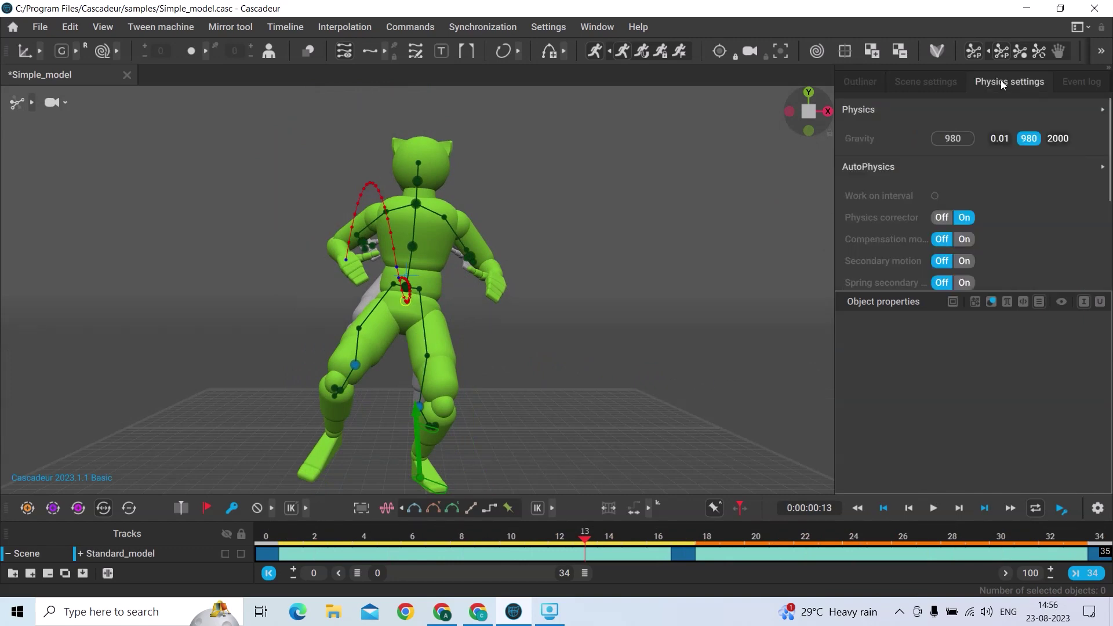
left_click(964, 218)
scroll(1110, 199, "down", 3)
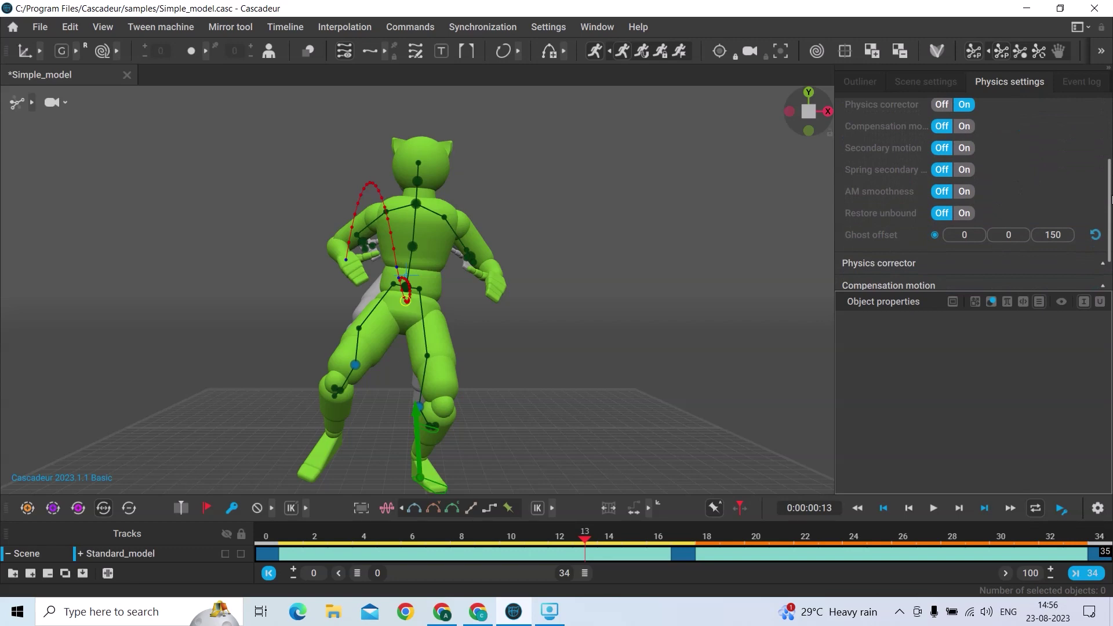
left_click(963, 170)
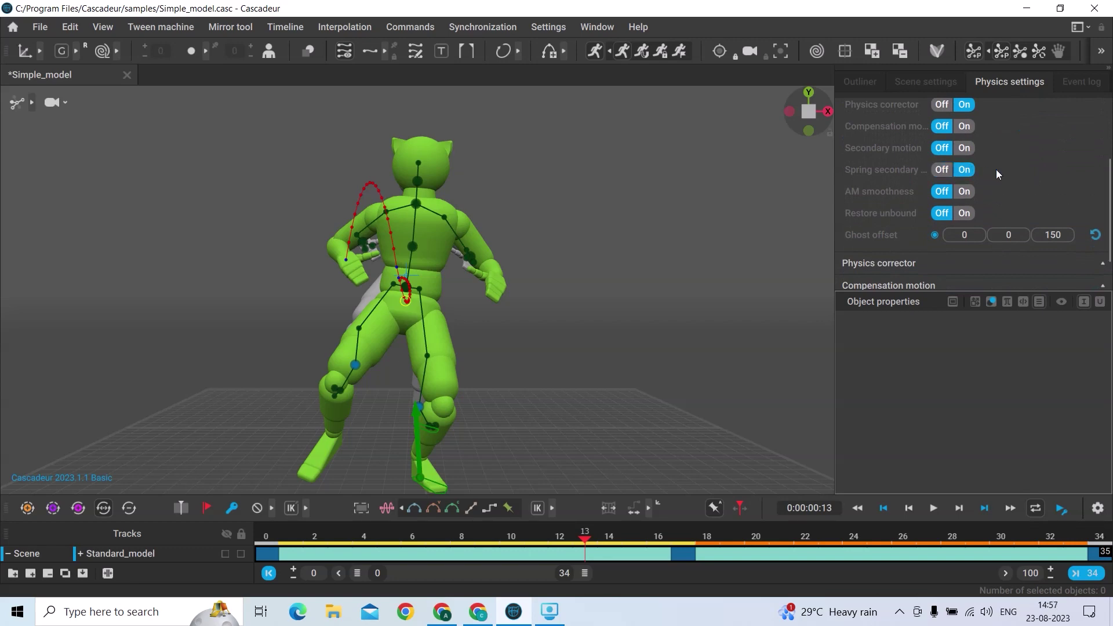
mouse_move(1110, 212)
left_mouse_down()
mouse_move(1110, 199)
mouse_move(1111, 214)
left_mouse_up()
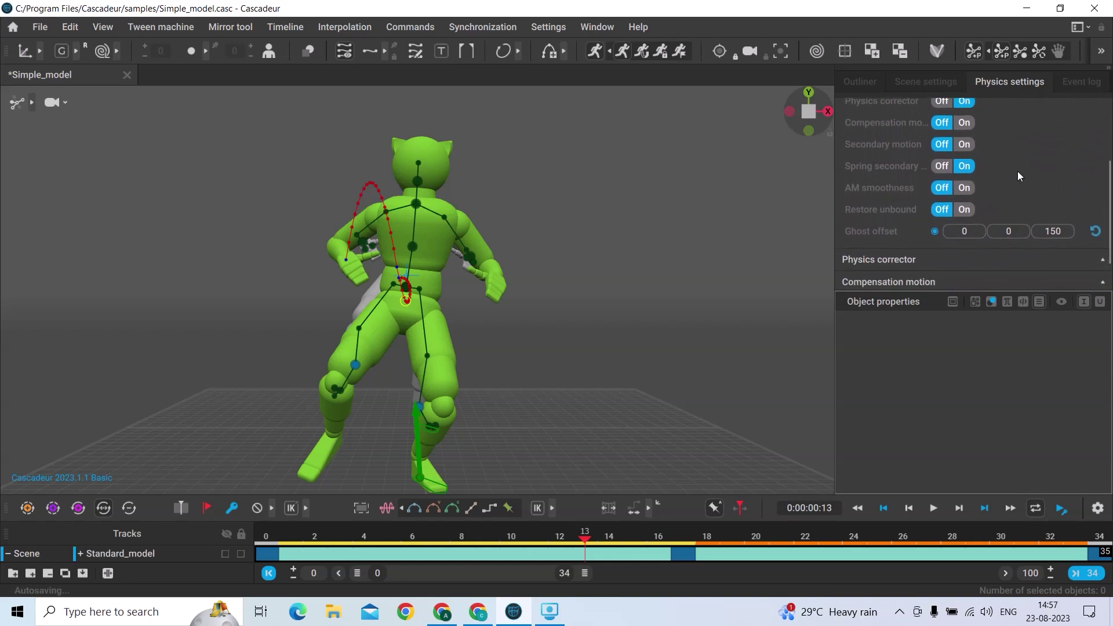
left_click(963, 143)
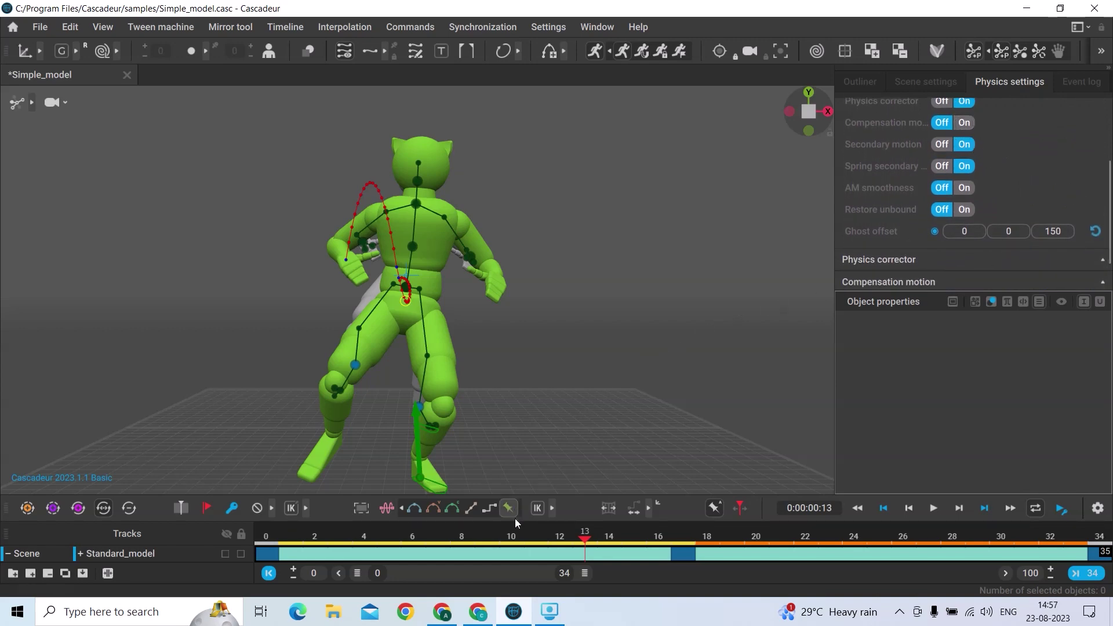
key("space")
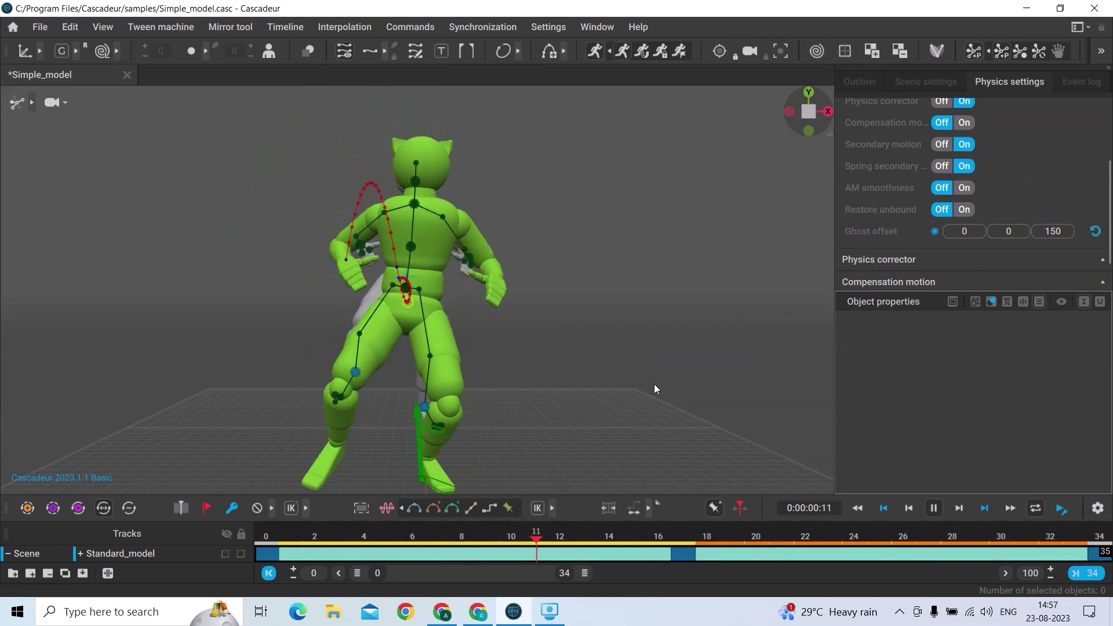
key("space")
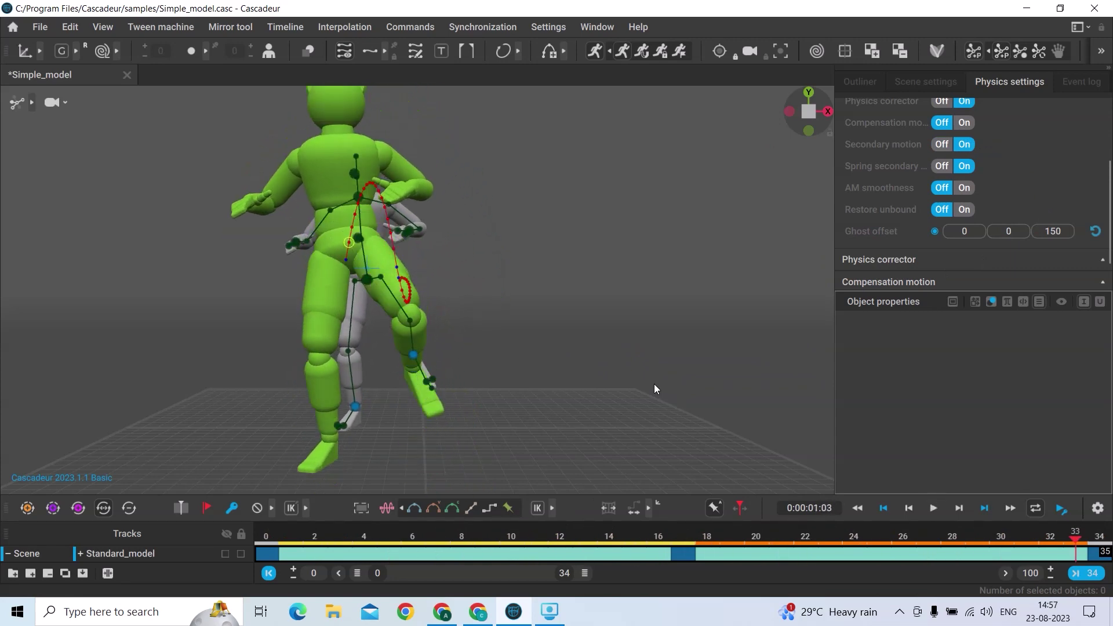